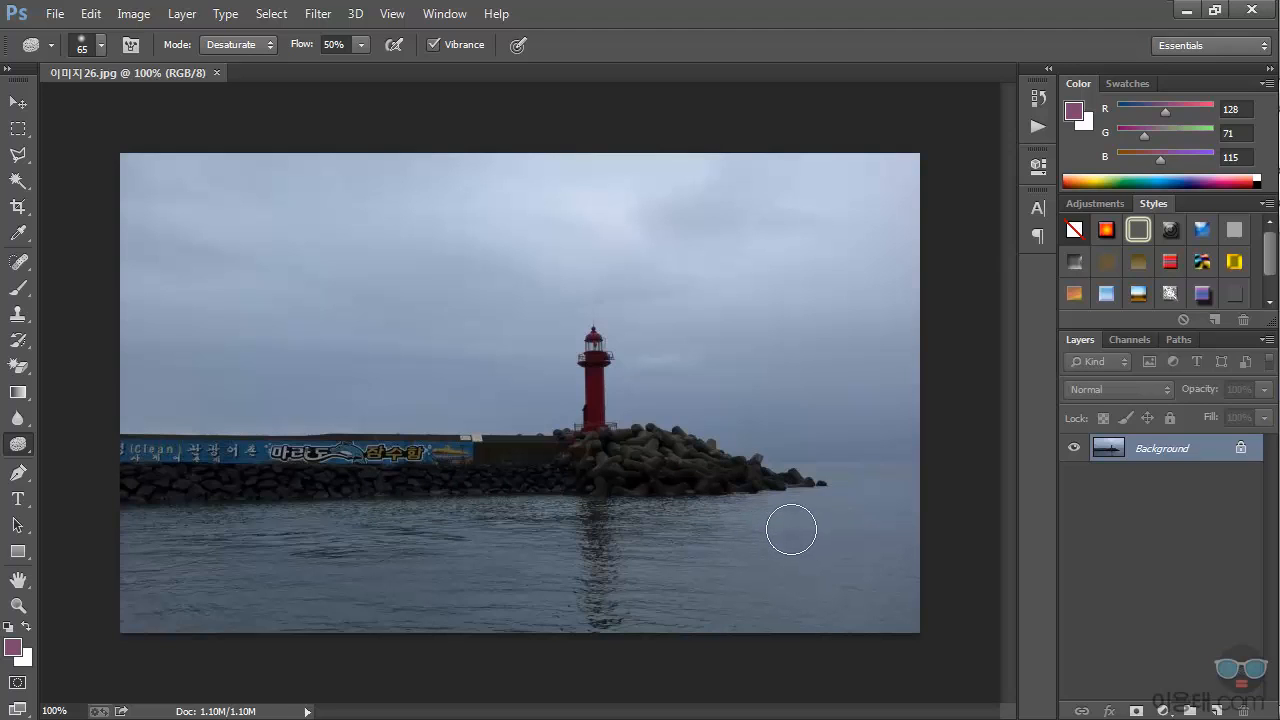
# Step: Preview a Brightness/Contrast adjustment on the lighthouse photo with brightness set to 52
pyautogui.click(134, 18)
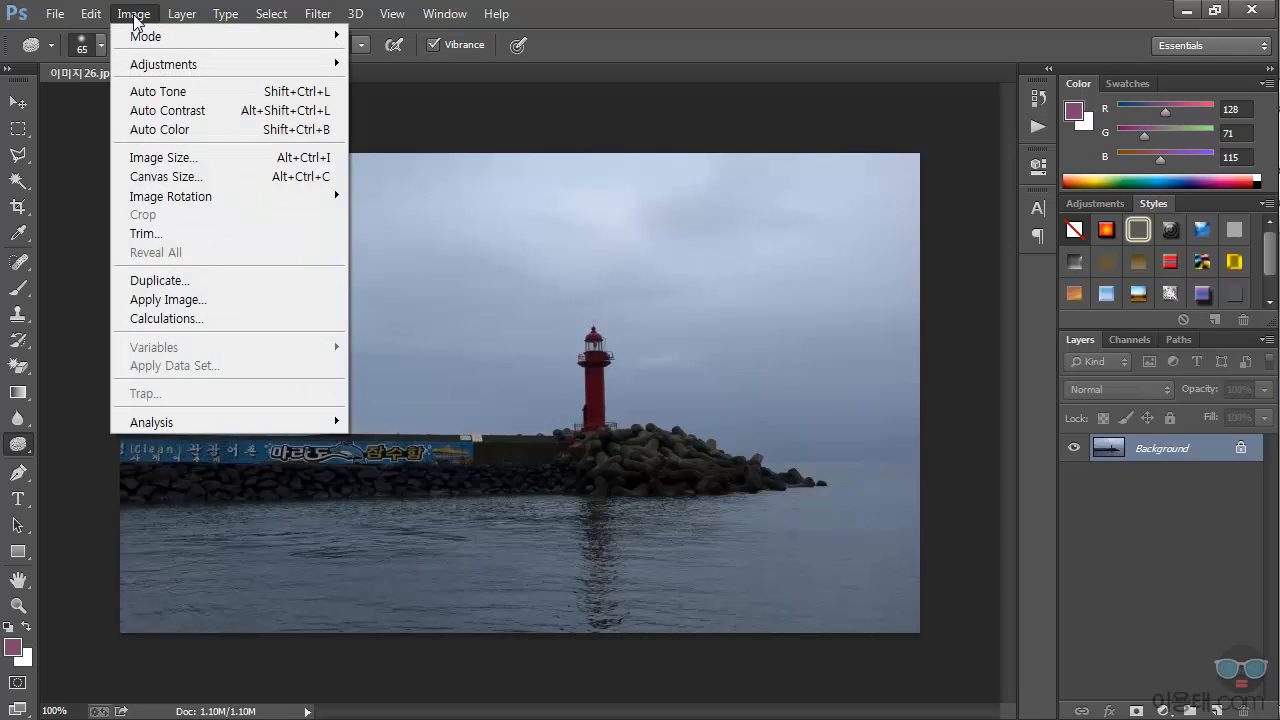
pyautogui.moveTo(245, 76)
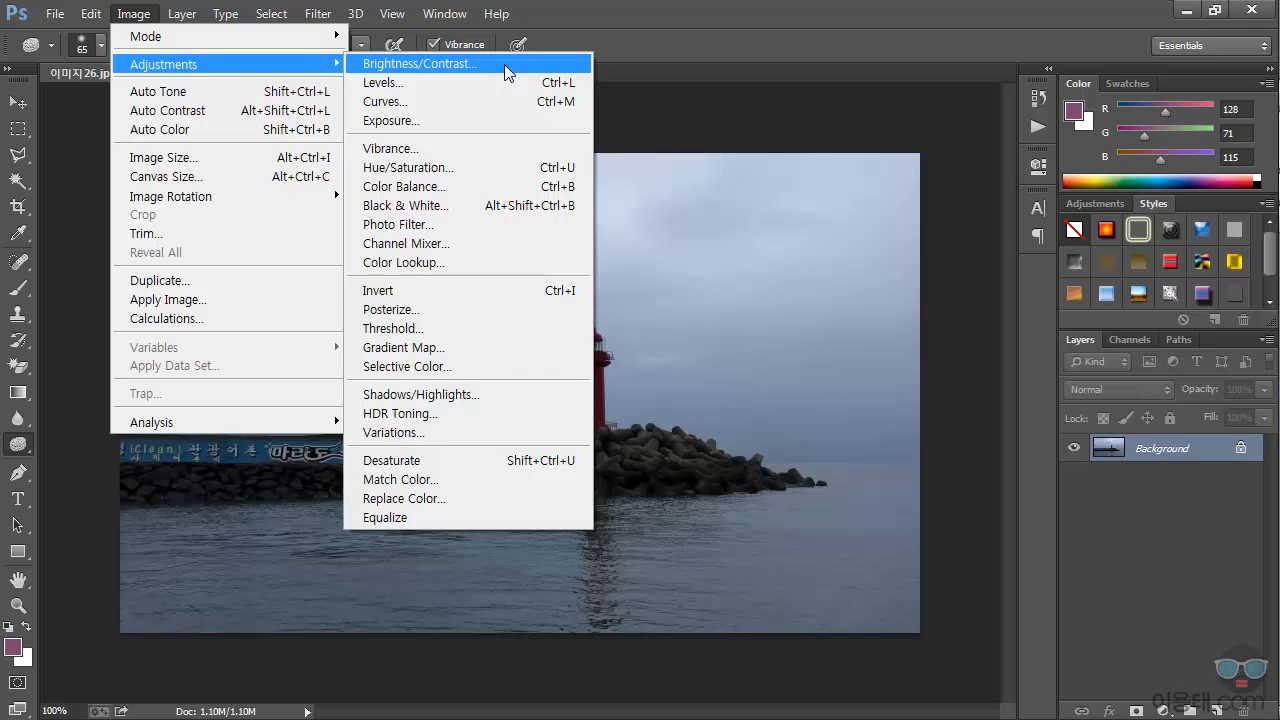
pyautogui.click(508, 70)
pyautogui.moveTo(635, 183); pyautogui.dragTo(922, 285)
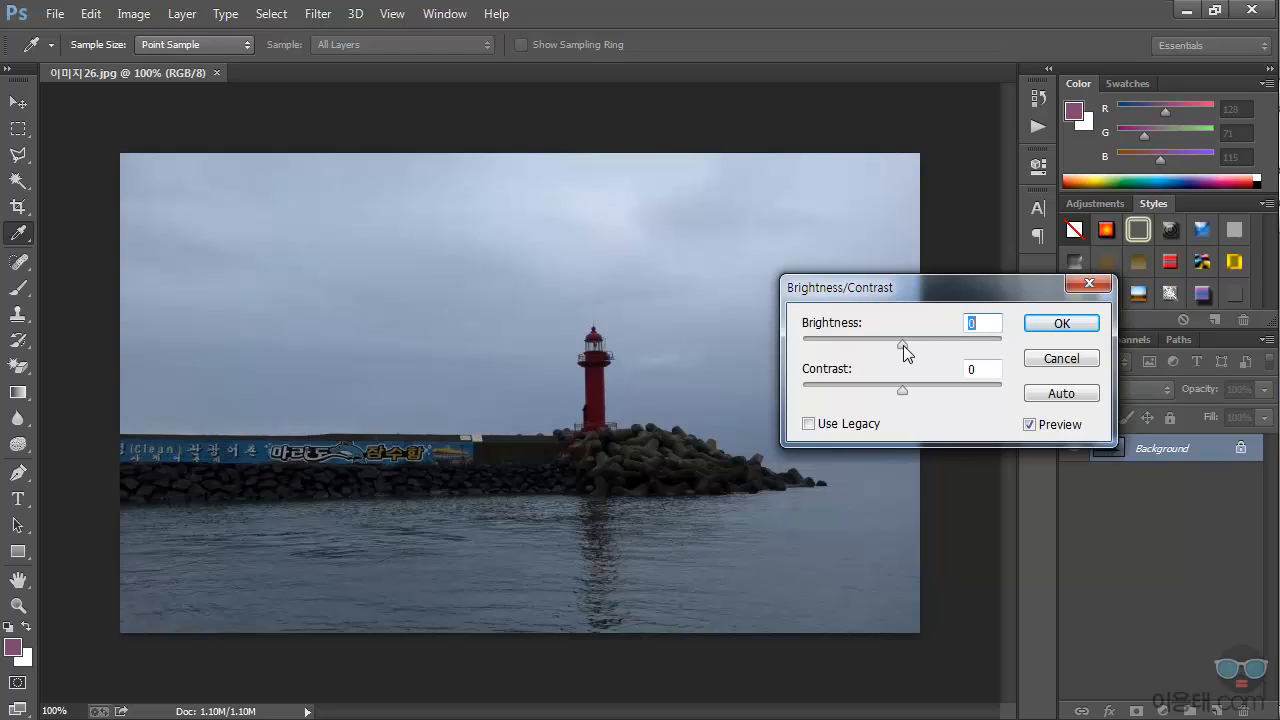
pyautogui.moveTo(903, 345); pyautogui.dragTo(938, 356)
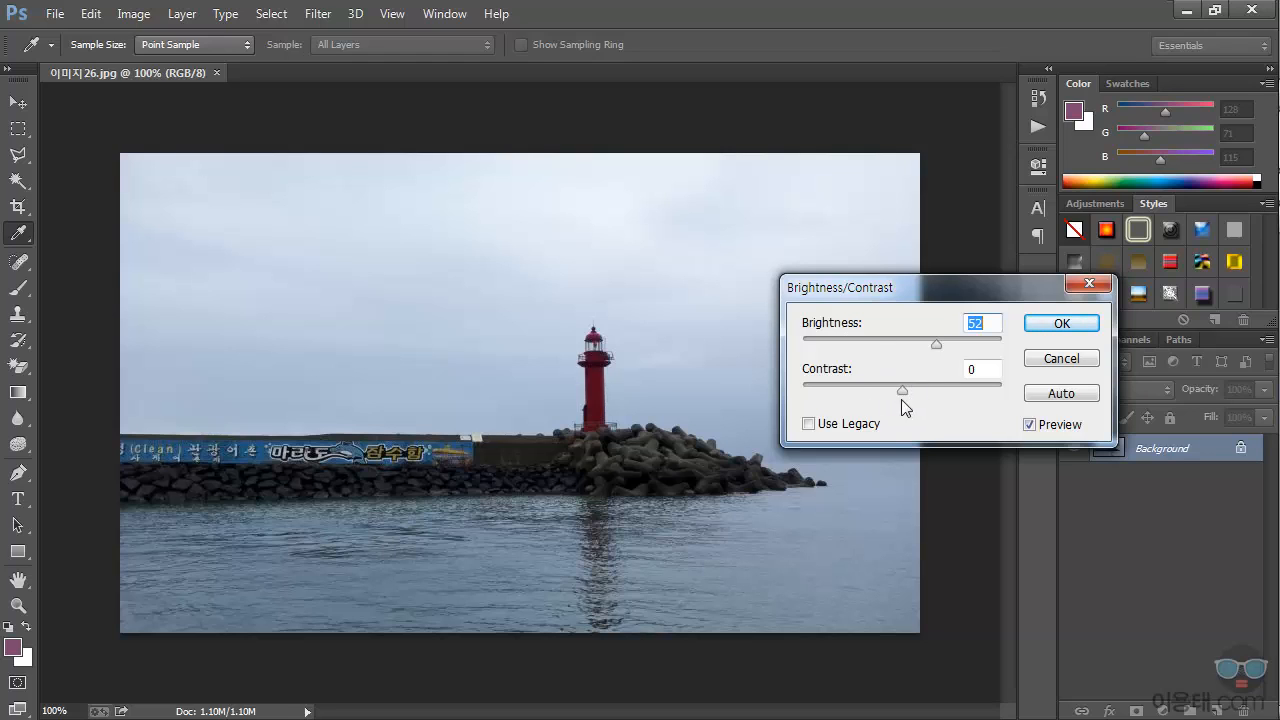
# Step: Try contrast values of 97 and -21 in the Brightness/Contrast adjustment and cancel it
pyautogui.moveTo(902, 389); pyautogui.dragTo(923, 404)
pyautogui.moveTo(923, 404); pyautogui.dragTo(910, 403)
pyautogui.moveTo(910, 403); pyautogui.dragTo(1000, 417)
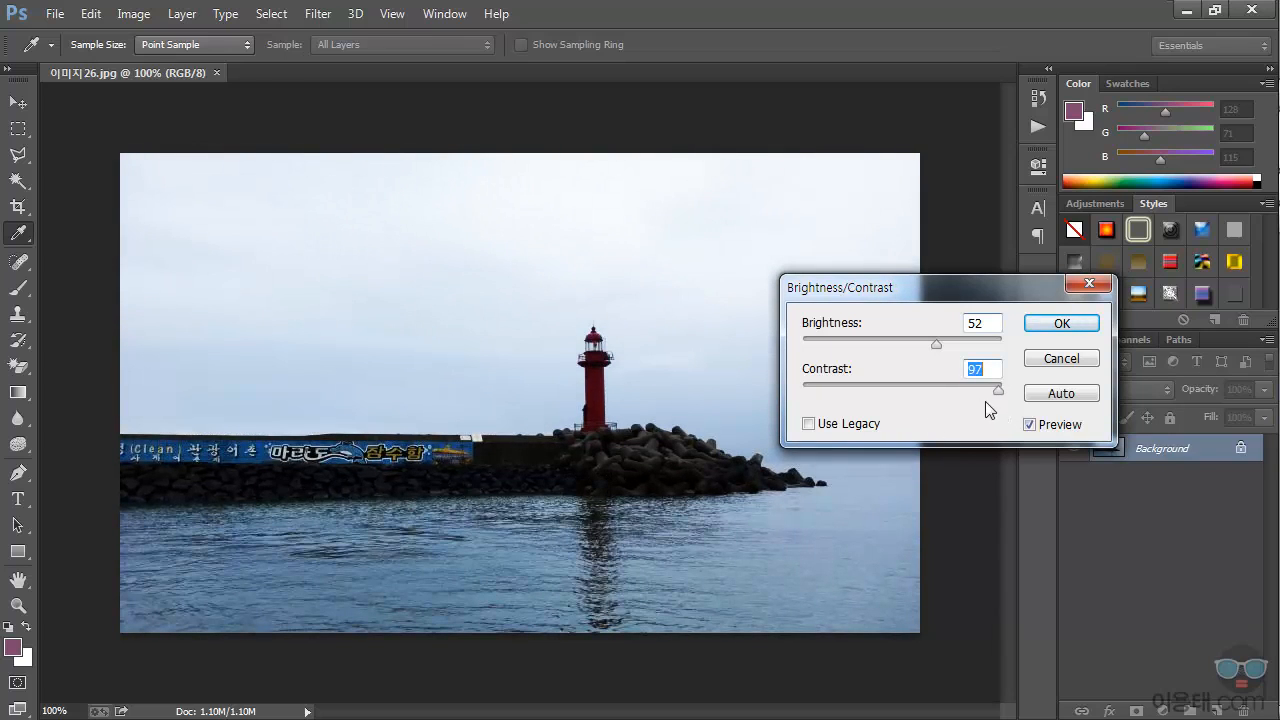
pyautogui.moveTo(1001, 391); pyautogui.dragTo(860, 403)
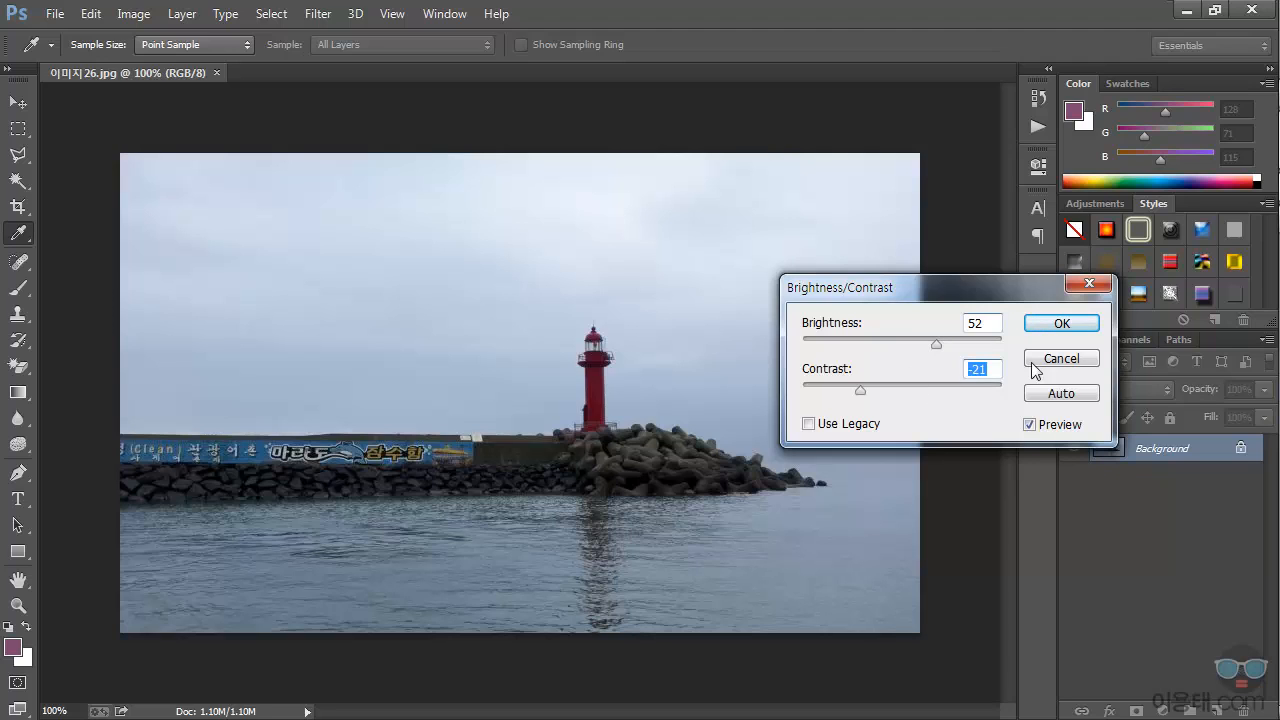
pyautogui.click(1062, 359)
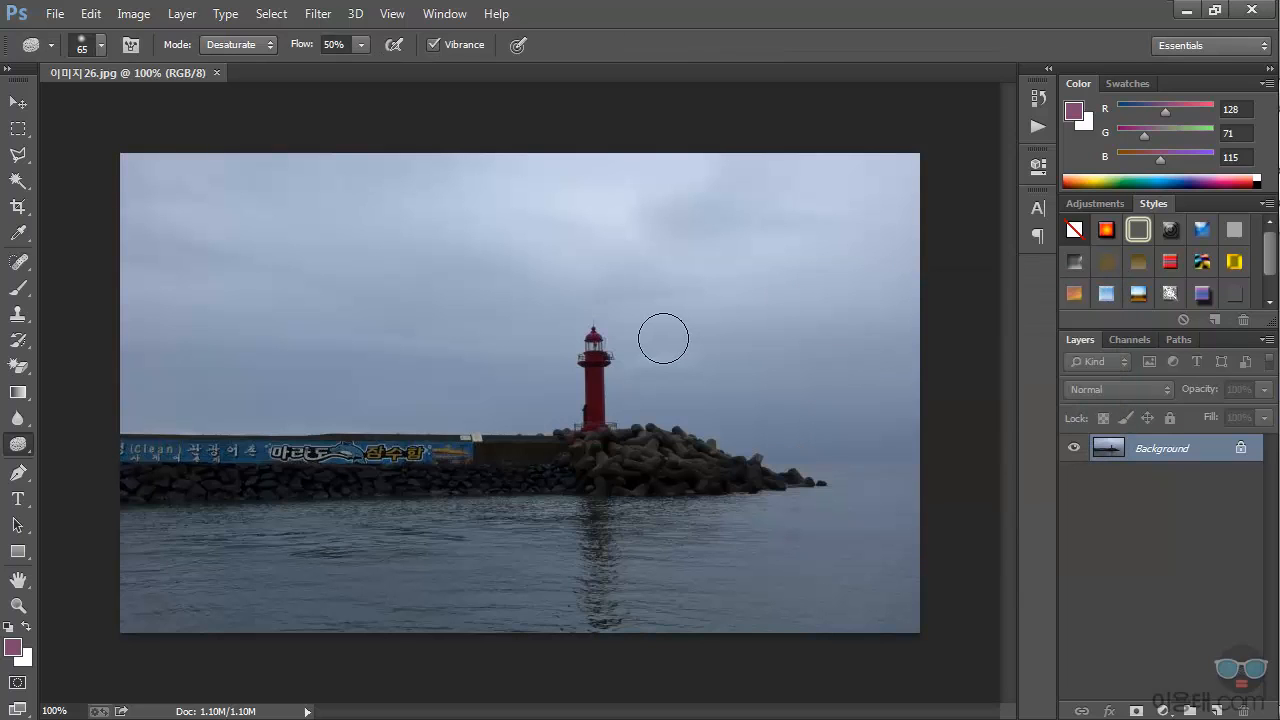
# Step: Open the Levels adjustment and examine its auto color correction options and the available channels without changing them
pyautogui.click(133, 14)
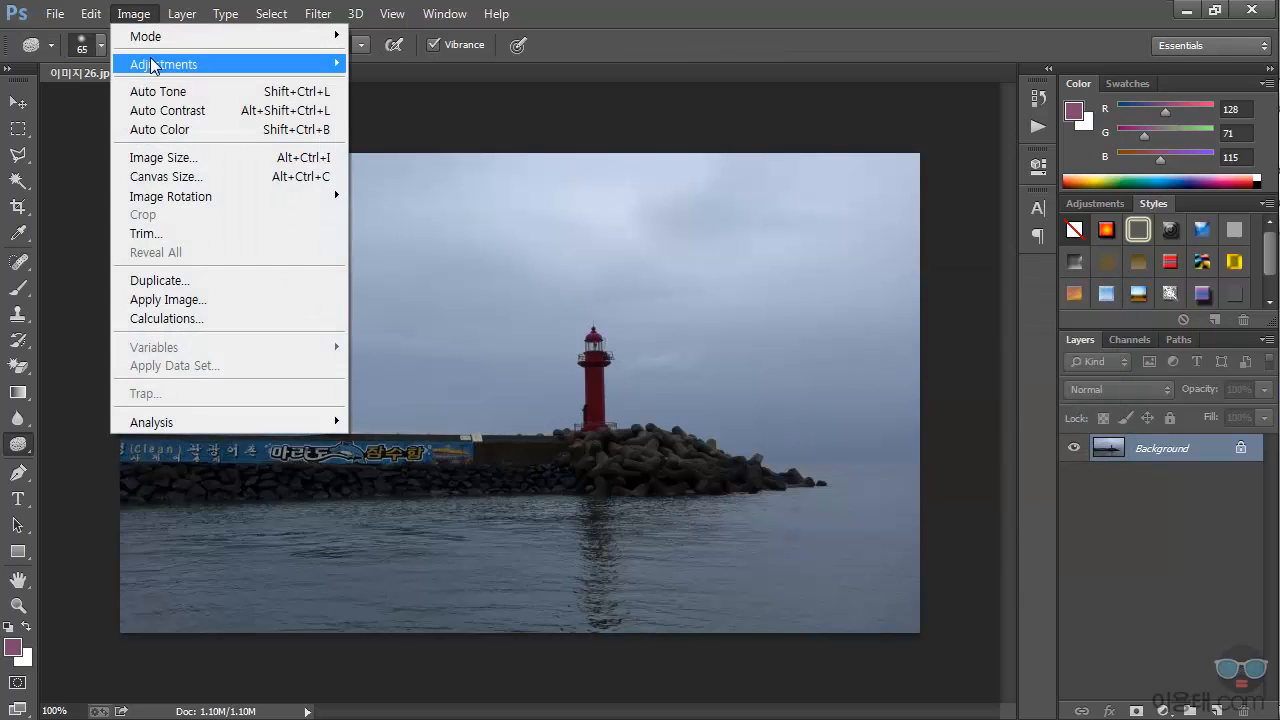
pyautogui.moveTo(153, 65)
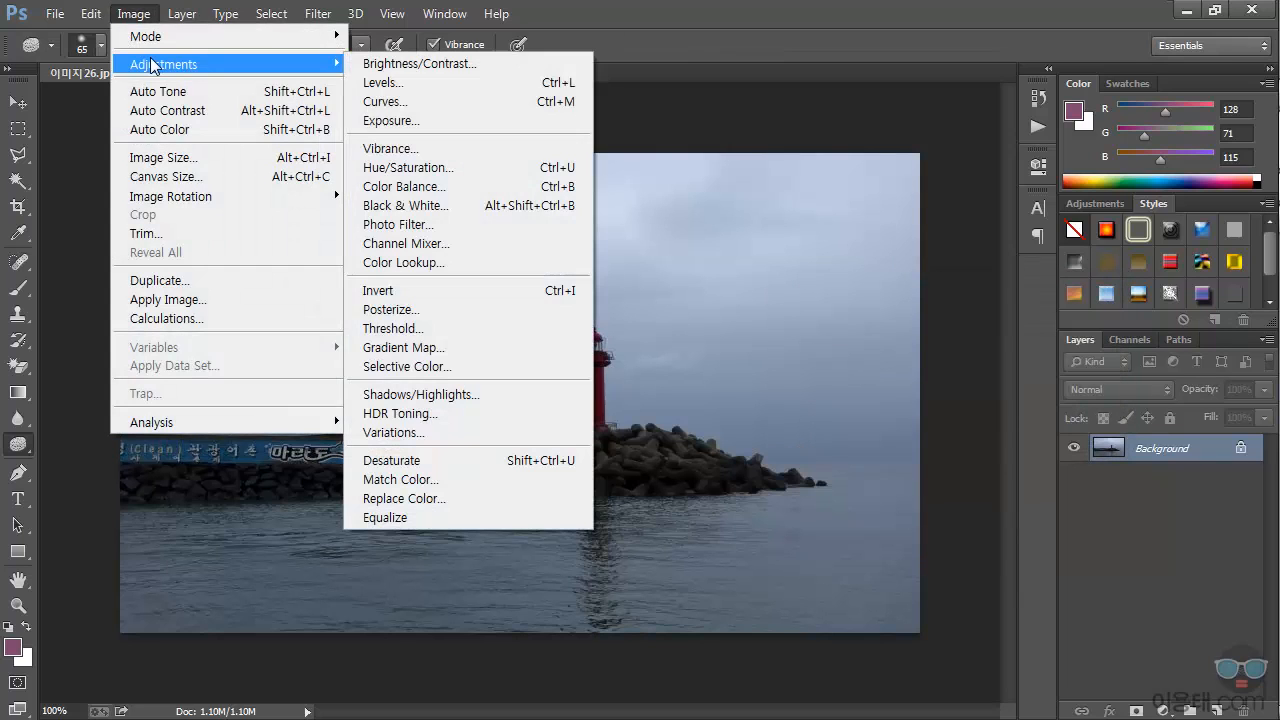
pyautogui.click(436, 83)
pyautogui.moveTo(691, 106); pyautogui.dragTo(1021, 256)
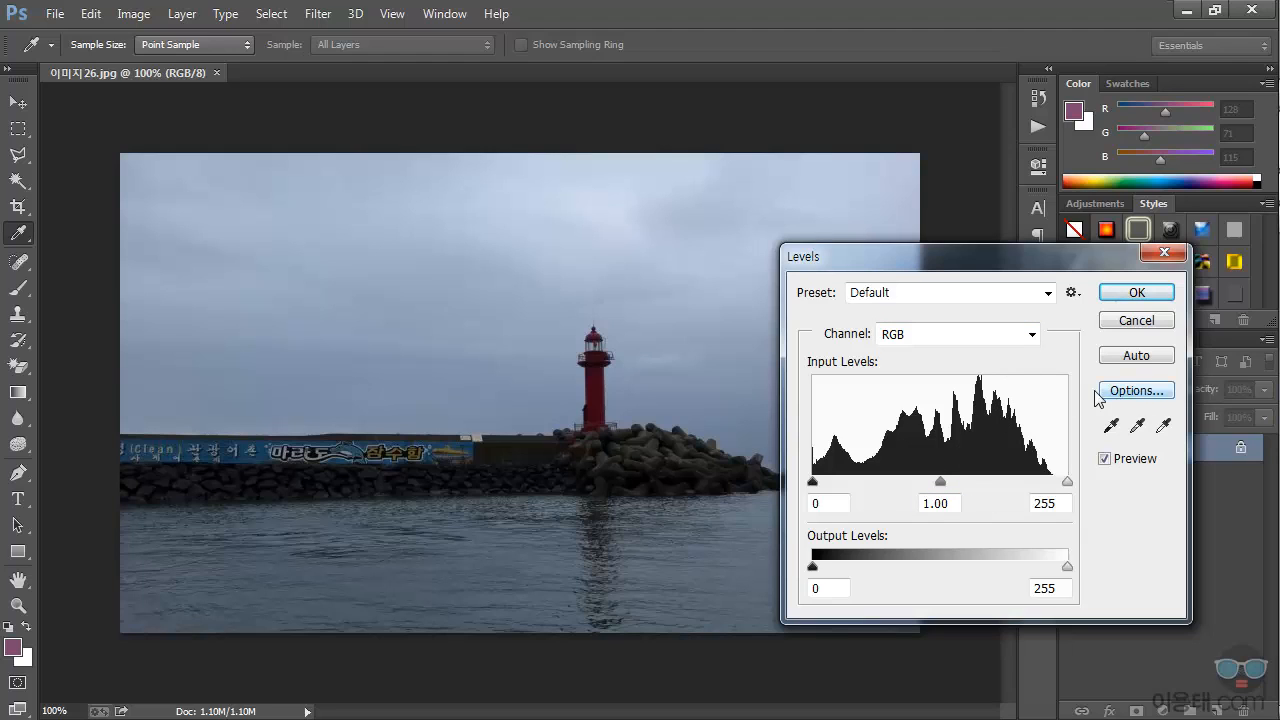
pyautogui.click(1130, 391)
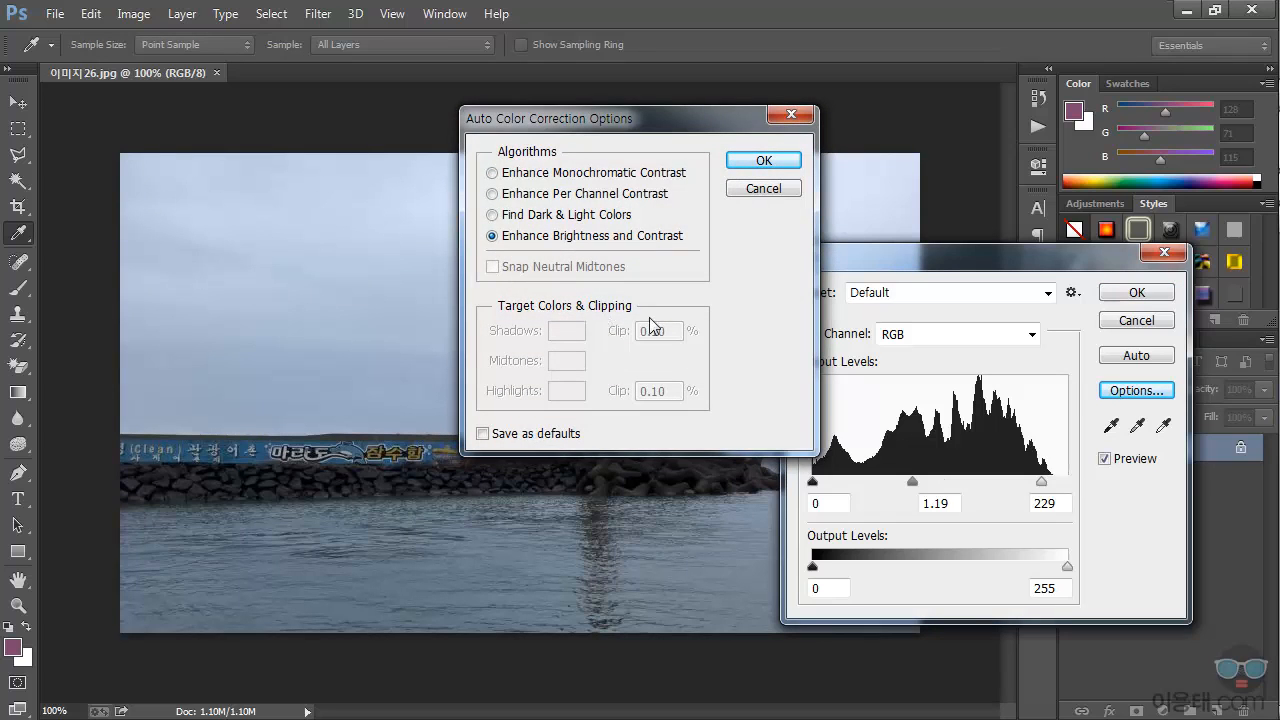
pyautogui.click(757, 195)
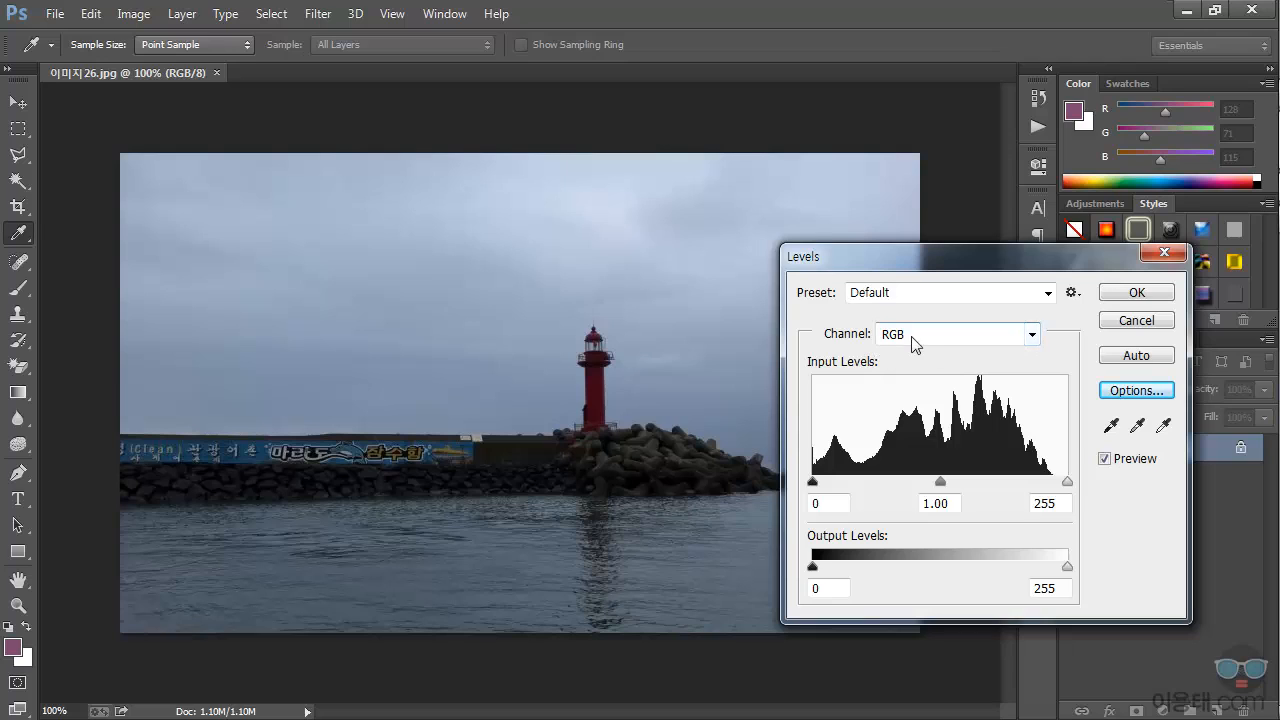
pyautogui.click(1032, 336)
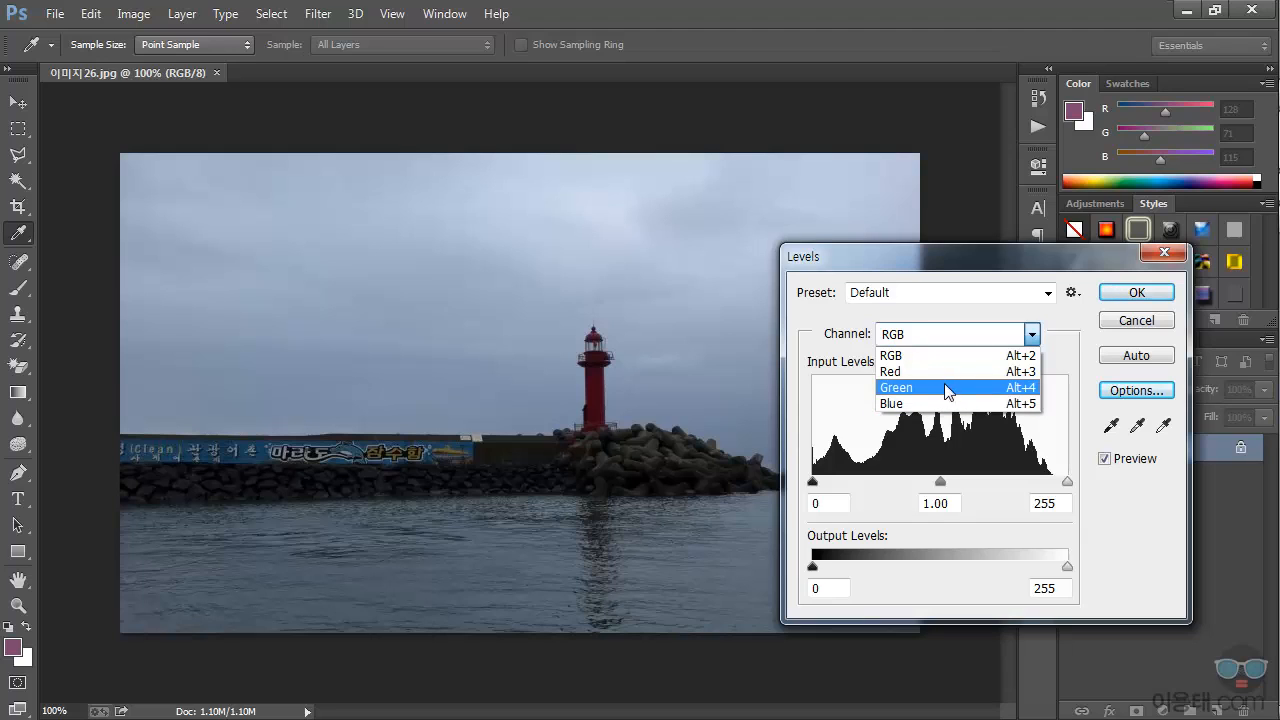
pyautogui.click(1147, 537)
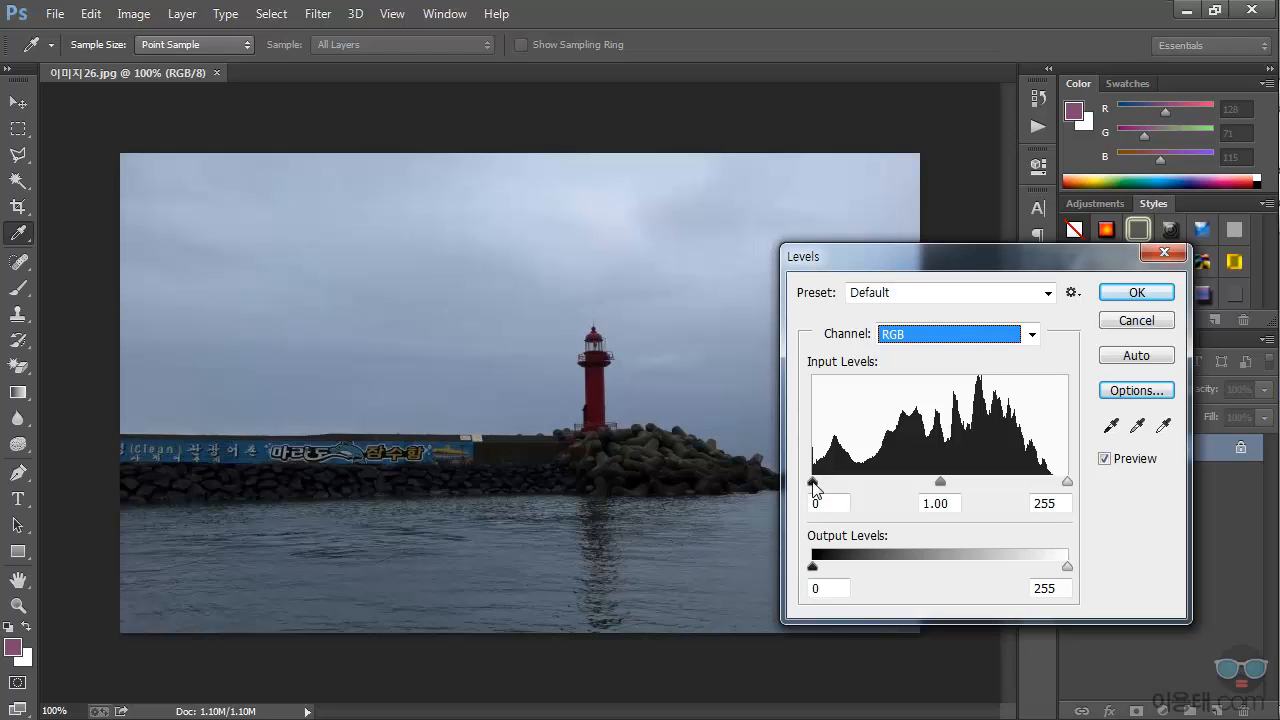
# Step: Try the RGB input level sliders, keeping black at 0 and white at 255 and brightening the midtones to 1.32
pyautogui.moveTo(813, 487); pyautogui.dragTo(771, 488)
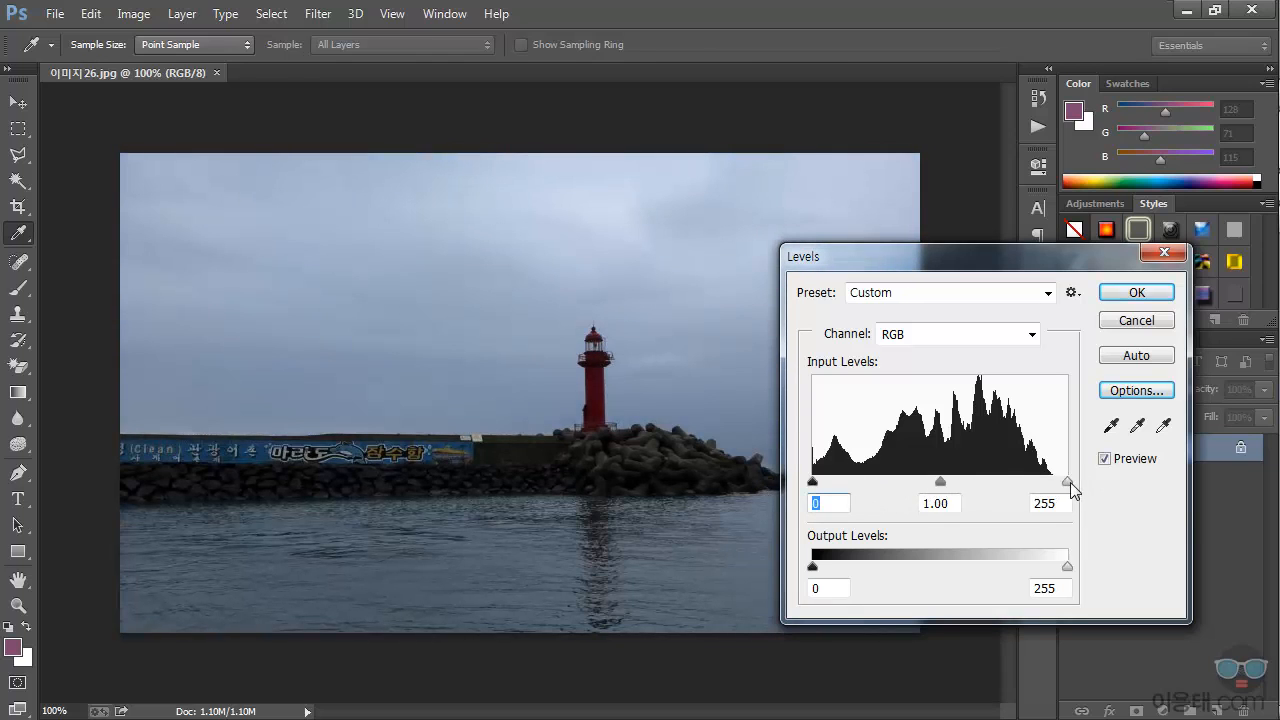
pyautogui.moveTo(1070, 482)
pyautogui.mouseDown()
pyautogui.moveTo(986, 484)
pyautogui.moveTo(1079, 483)
pyautogui.mouseUp()
pyautogui.moveTo(942, 484)
pyautogui.mouseDown()
pyautogui.moveTo(957, 481)
pyautogui.moveTo(899, 481)
pyautogui.moveTo(997, 487)
pyautogui.moveTo(895, 485)
pyautogui.moveTo(936, 483)
pyautogui.mouseUp()
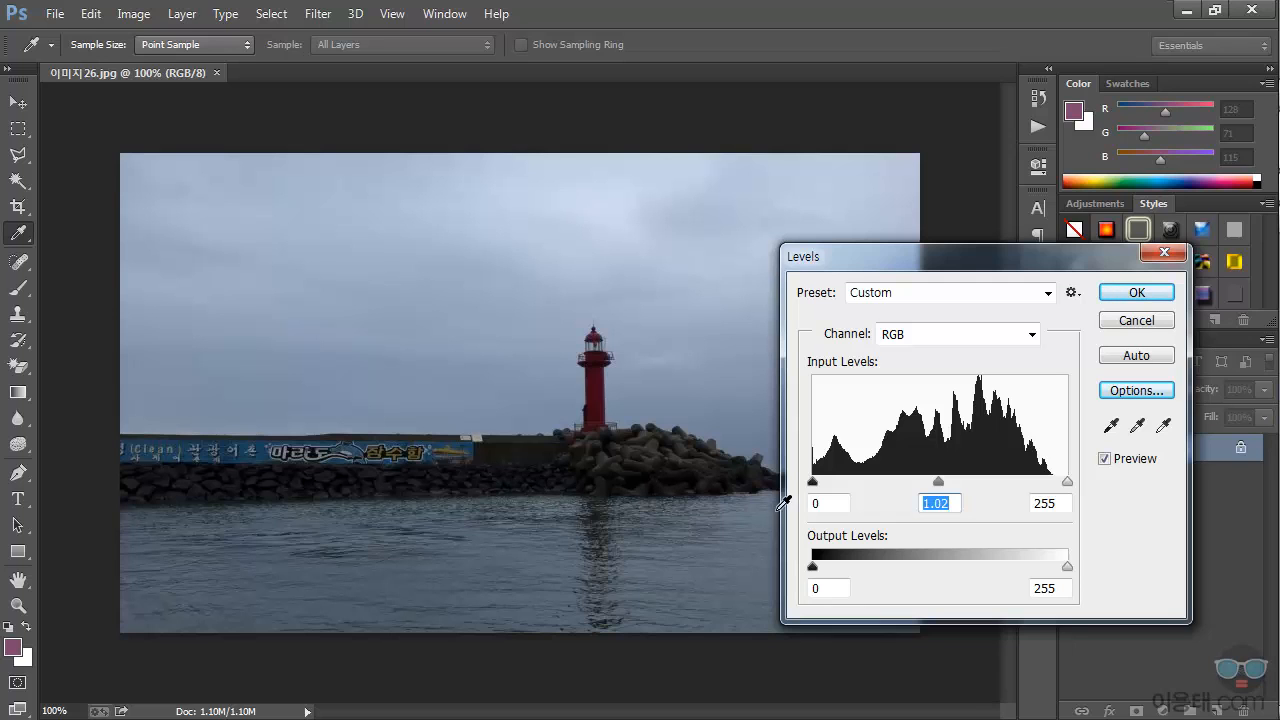
pyautogui.moveTo(815, 488)
pyautogui.mouseDown()
pyautogui.moveTo(831, 488)
pyautogui.moveTo(791, 490)
pyautogui.mouseUp()
pyautogui.moveTo(938, 482); pyautogui.dragTo(914, 482)
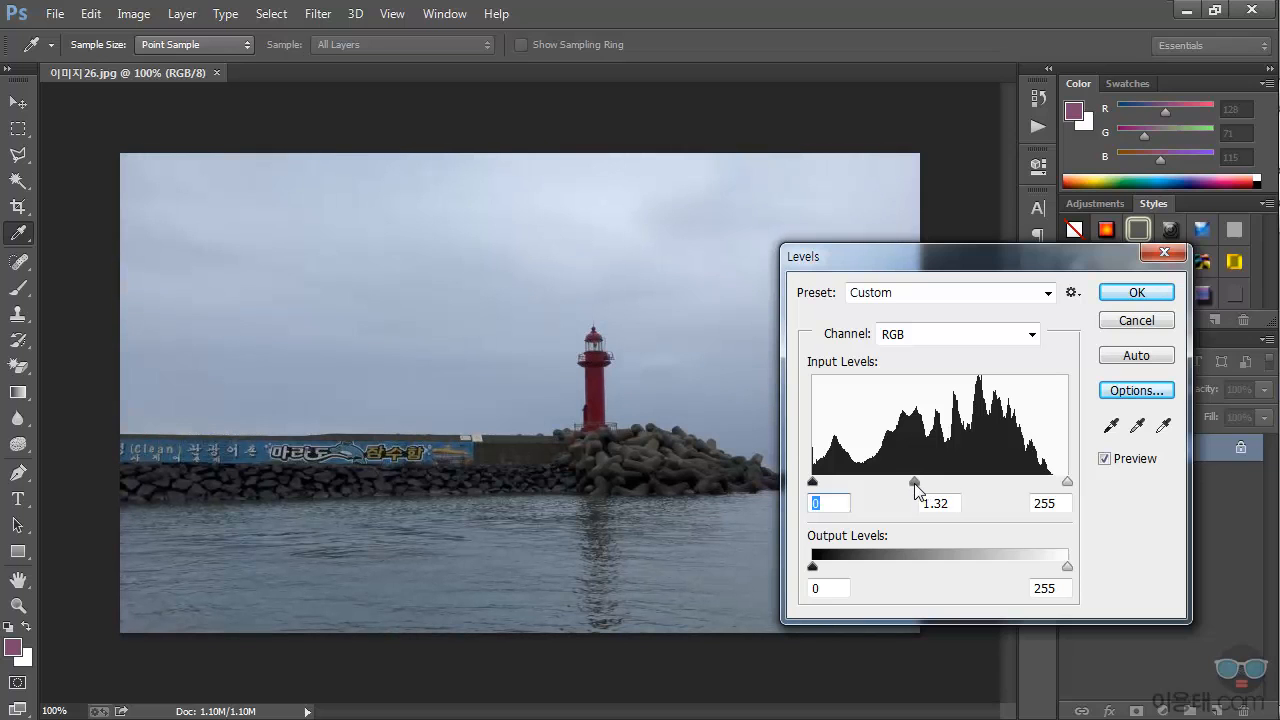
# Step: Try an output black level of 22, return it to 0, and cancel the Levels adjustment
pyautogui.moveTo(1068, 566); pyautogui.dragTo(1098, 573)
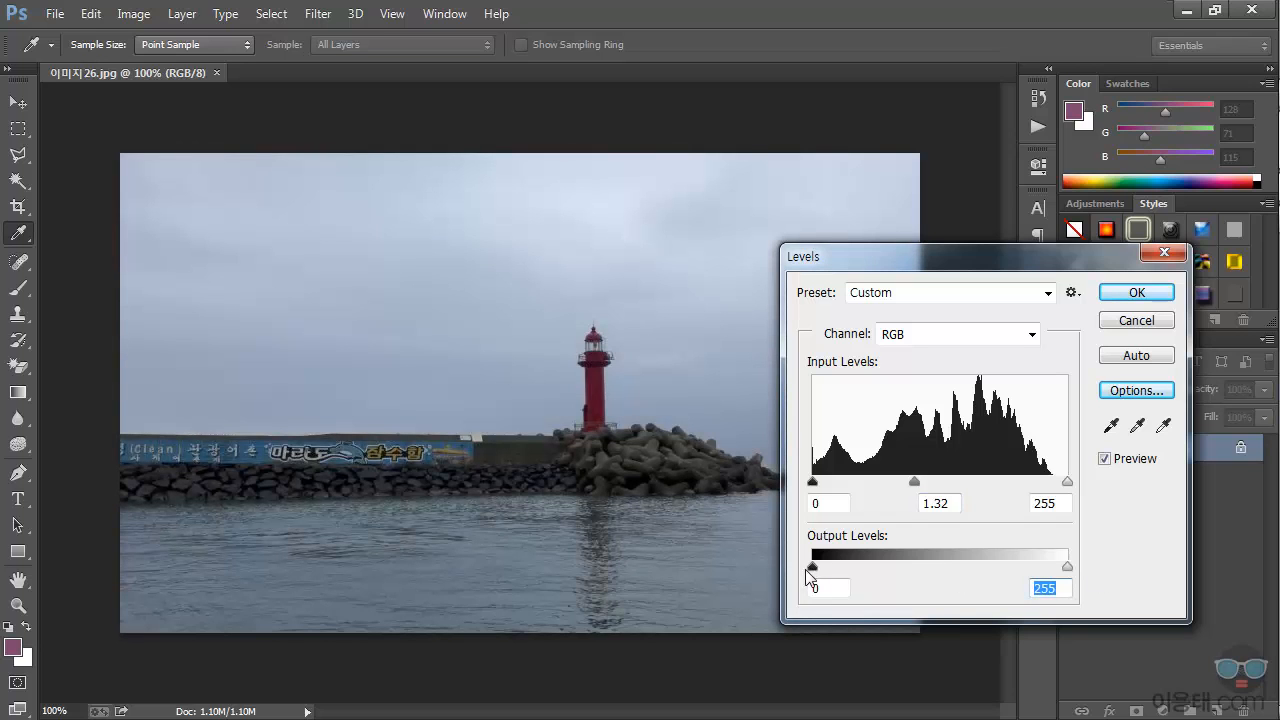
pyautogui.moveTo(814, 574)
pyautogui.mouseDown()
pyautogui.moveTo(902, 572)
pyautogui.moveTo(836, 576)
pyautogui.mouseUp()
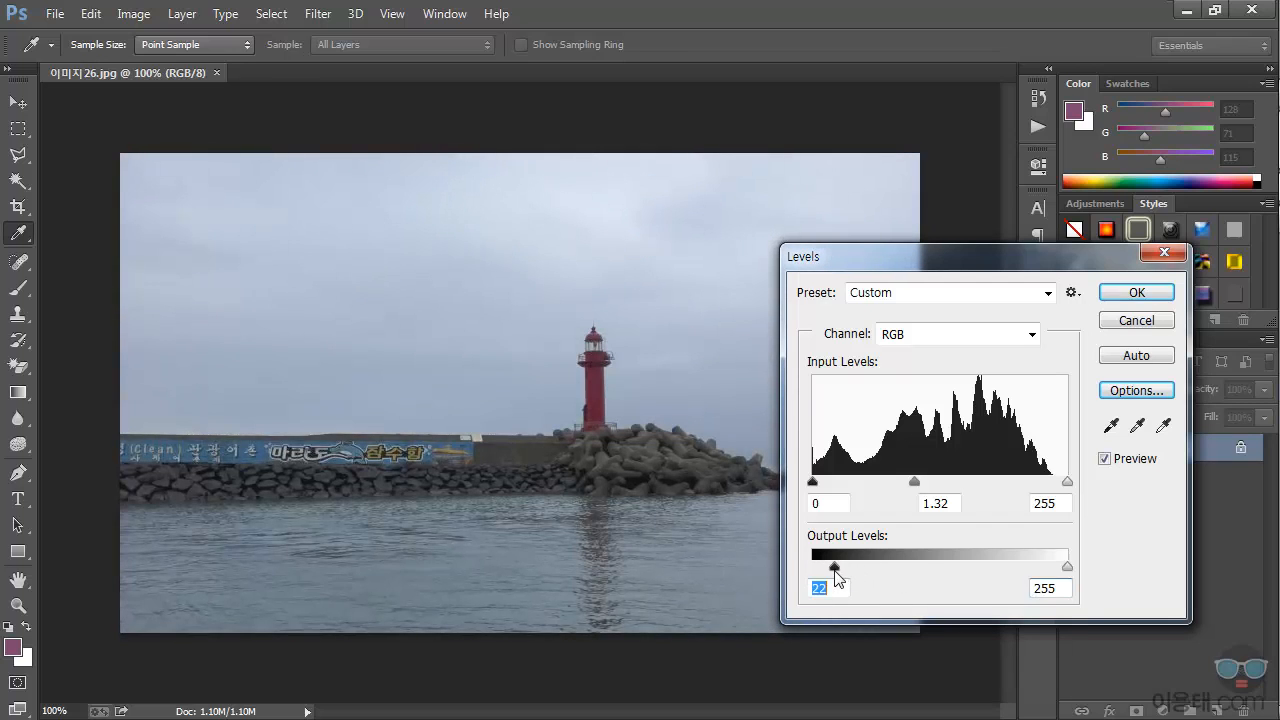
pyautogui.moveTo(1065, 567)
pyautogui.mouseDown()
pyautogui.moveTo(1010, 566)
pyautogui.moveTo(1067, 567)
pyautogui.mouseUp()
pyautogui.moveTo(836, 570); pyautogui.dragTo(772, 565)
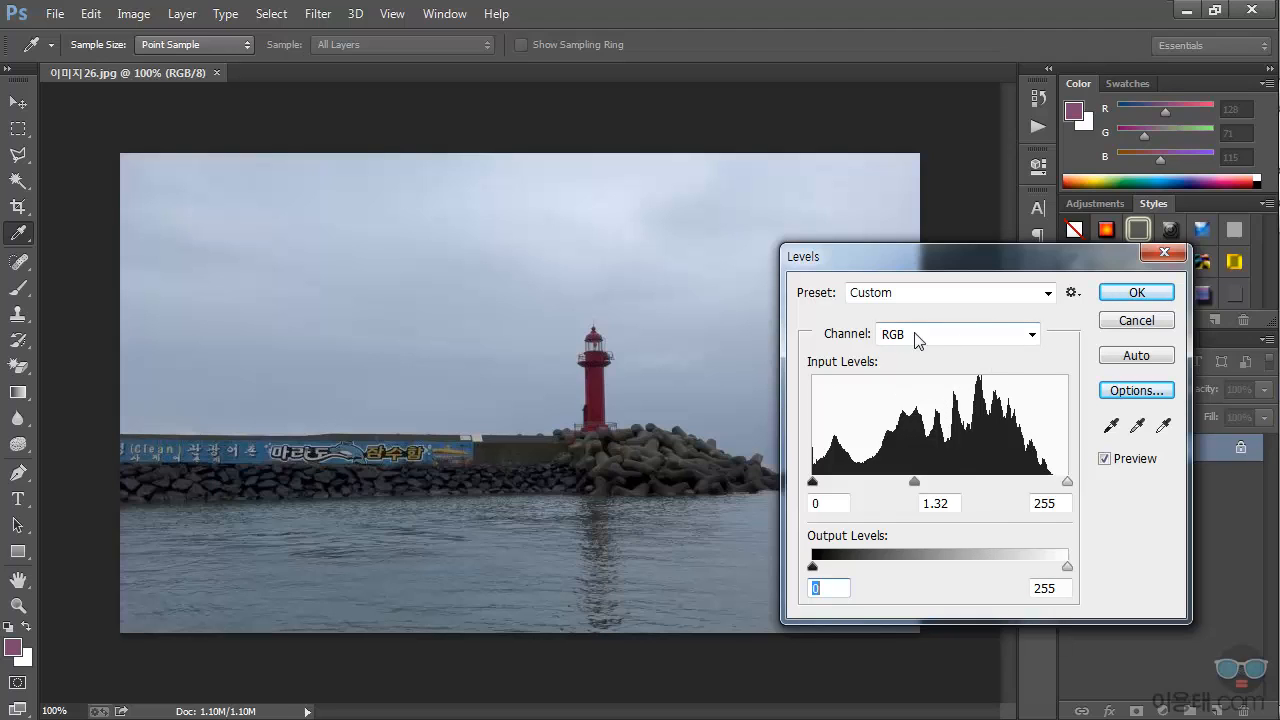
pyautogui.click(1133, 324)
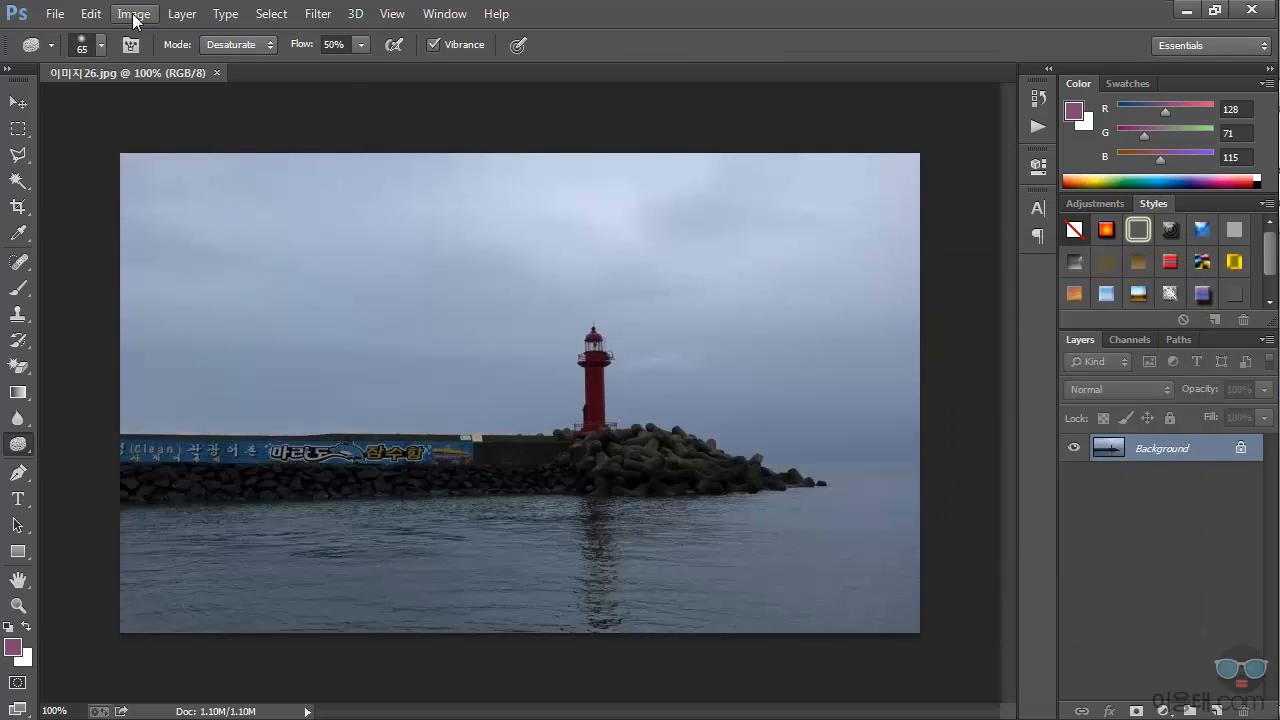
# Step: Try a Shadows/Highlights adjustment with shadows at 37% and highlights at 2%, and cancel it
pyautogui.click(133, 14)
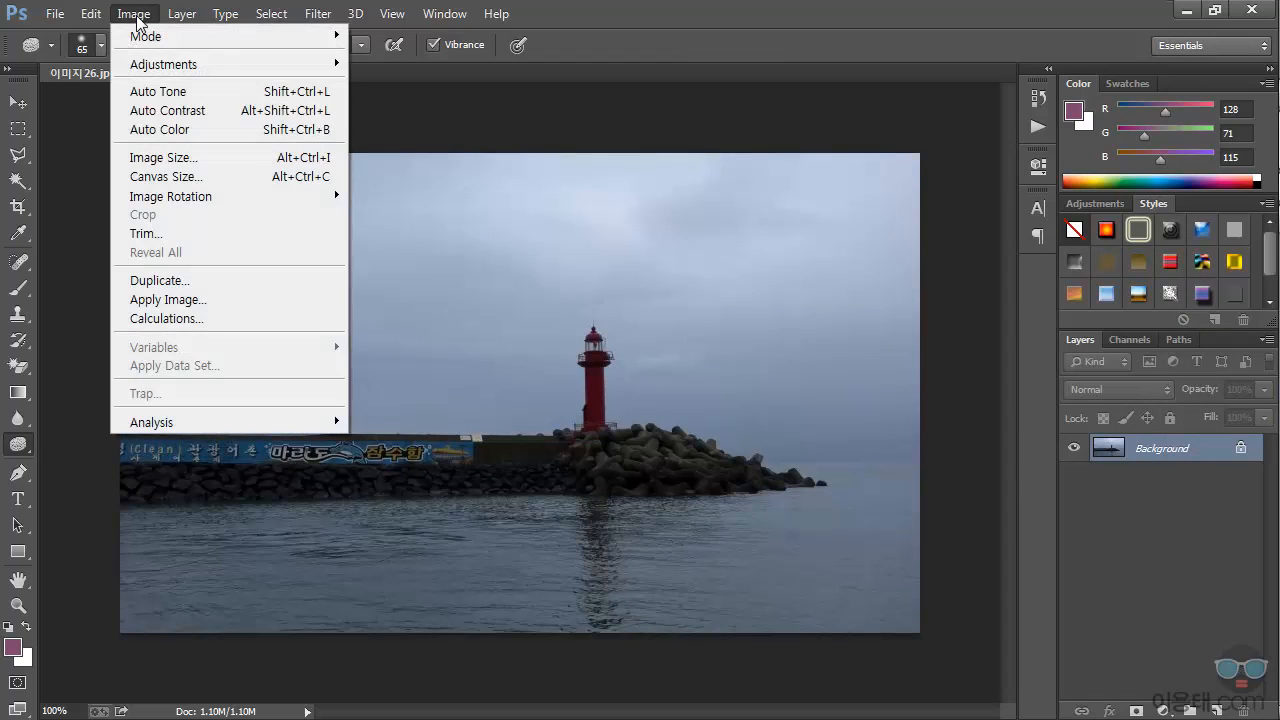
pyautogui.moveTo(155, 66)
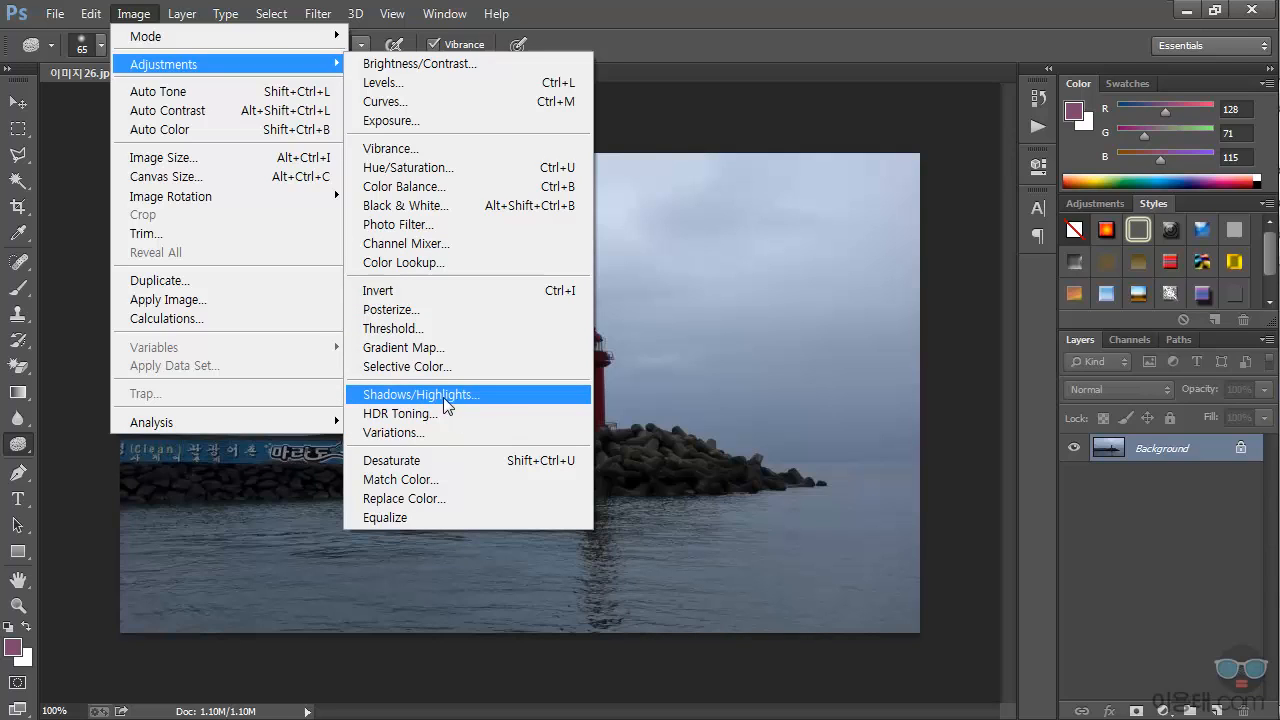
pyautogui.click(496, 393)
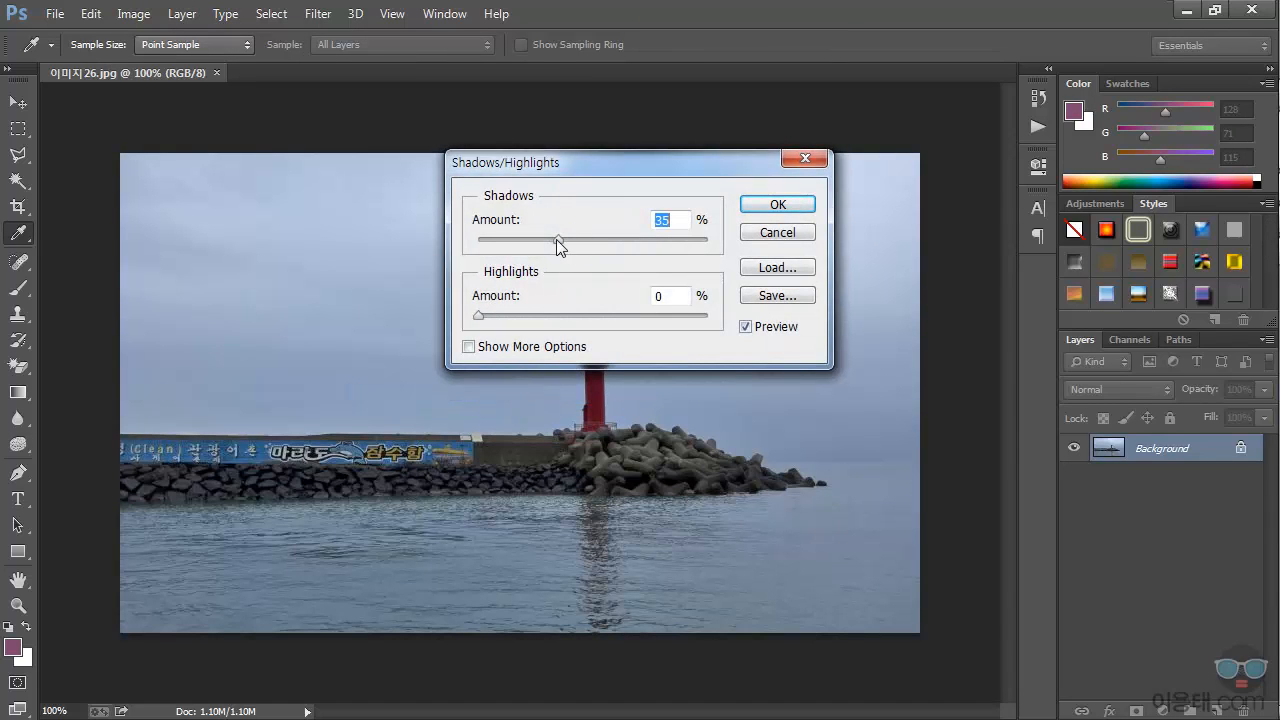
pyautogui.moveTo(556, 239)
pyautogui.mouseDown()
pyautogui.moveTo(587, 239)
pyautogui.moveTo(522, 240)
pyautogui.moveTo(680, 250)
pyautogui.moveTo(534, 245)
pyautogui.moveTo(563, 250)
pyautogui.mouseUp()
pyautogui.moveTo(481, 319)
pyautogui.mouseDown()
pyautogui.moveTo(586, 321)
pyautogui.moveTo(483, 322)
pyautogui.mouseUp()
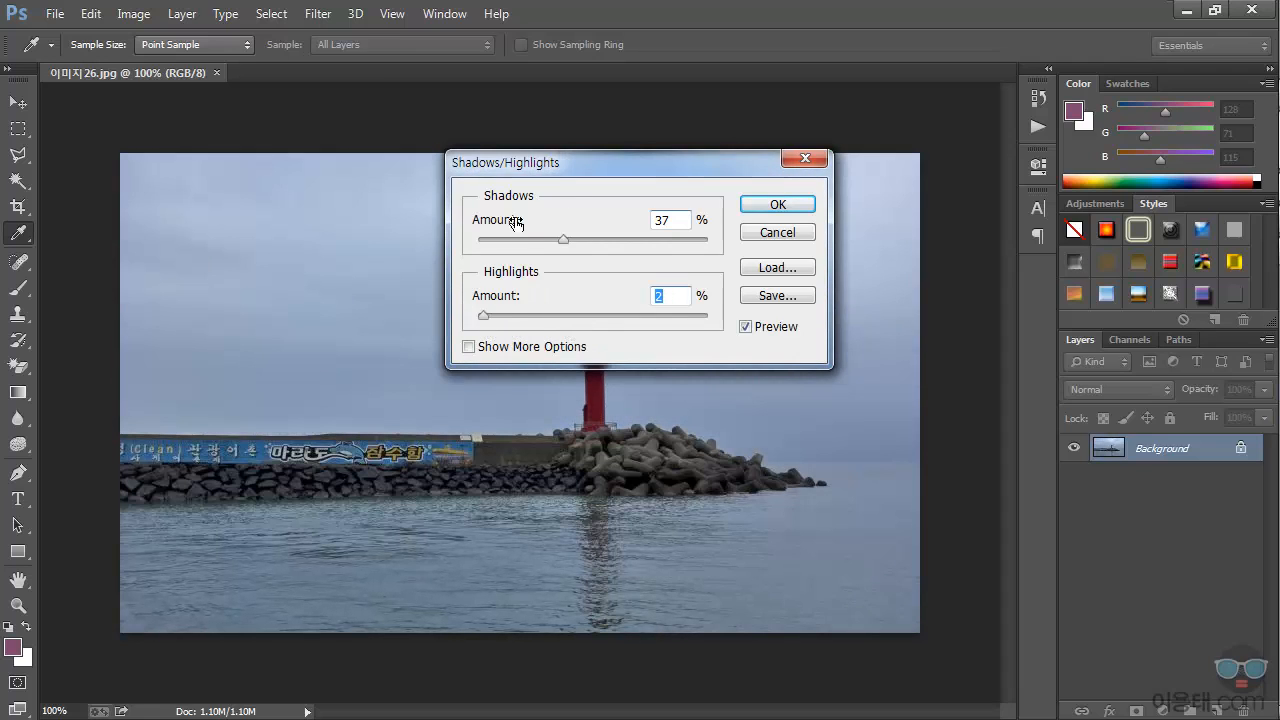
pyautogui.click(780, 236)
pyautogui.press('o')
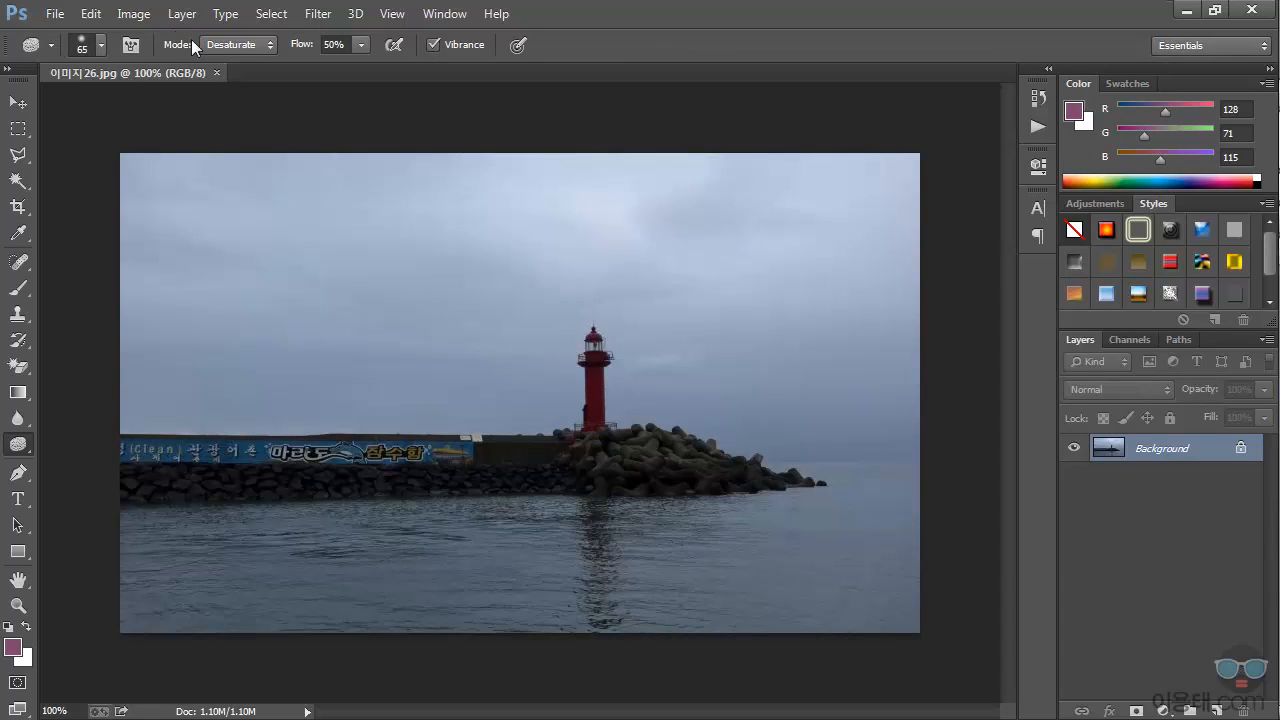
pyautogui.click(133, 13)
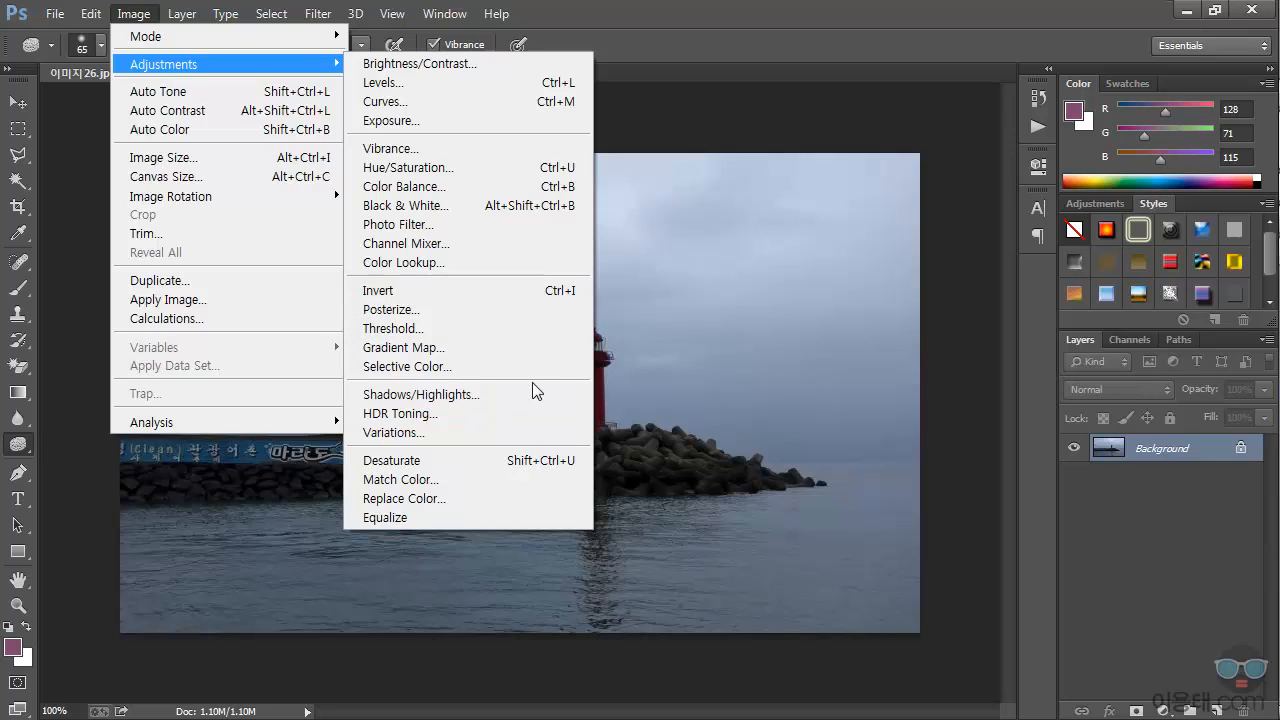
pyautogui.click(708, 17)
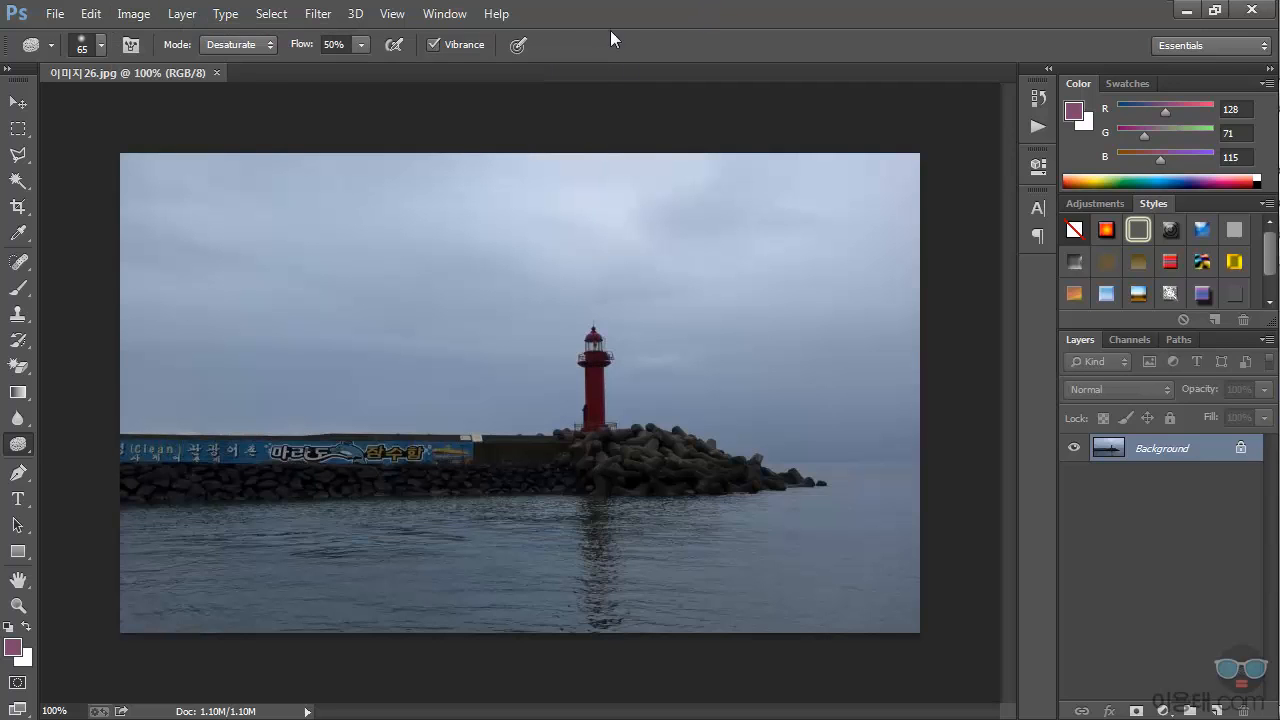
# Step: Lighten the painted pier wall, its rocks and the nearby water using the Dodge tool with a 128 px brush at 50% midtone exposure
pyautogui.rightClick(18, 444)
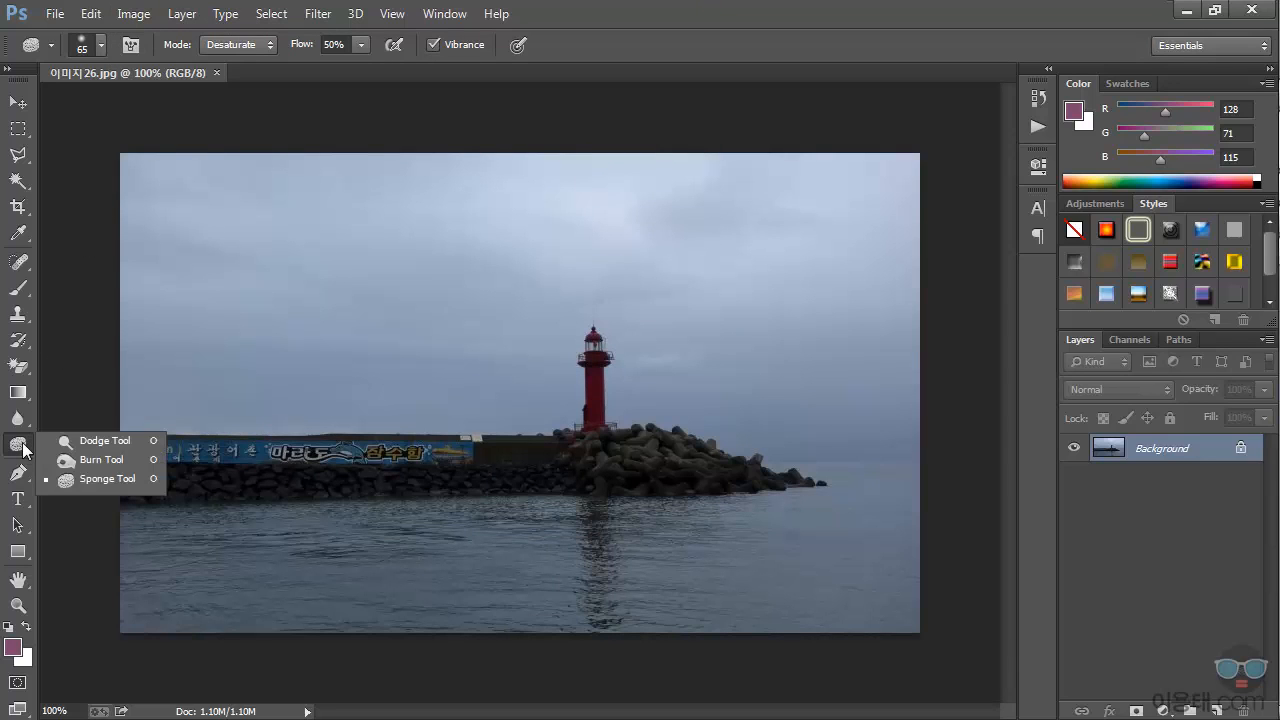
pyautogui.click(128, 442)
pyautogui.click(101, 45)
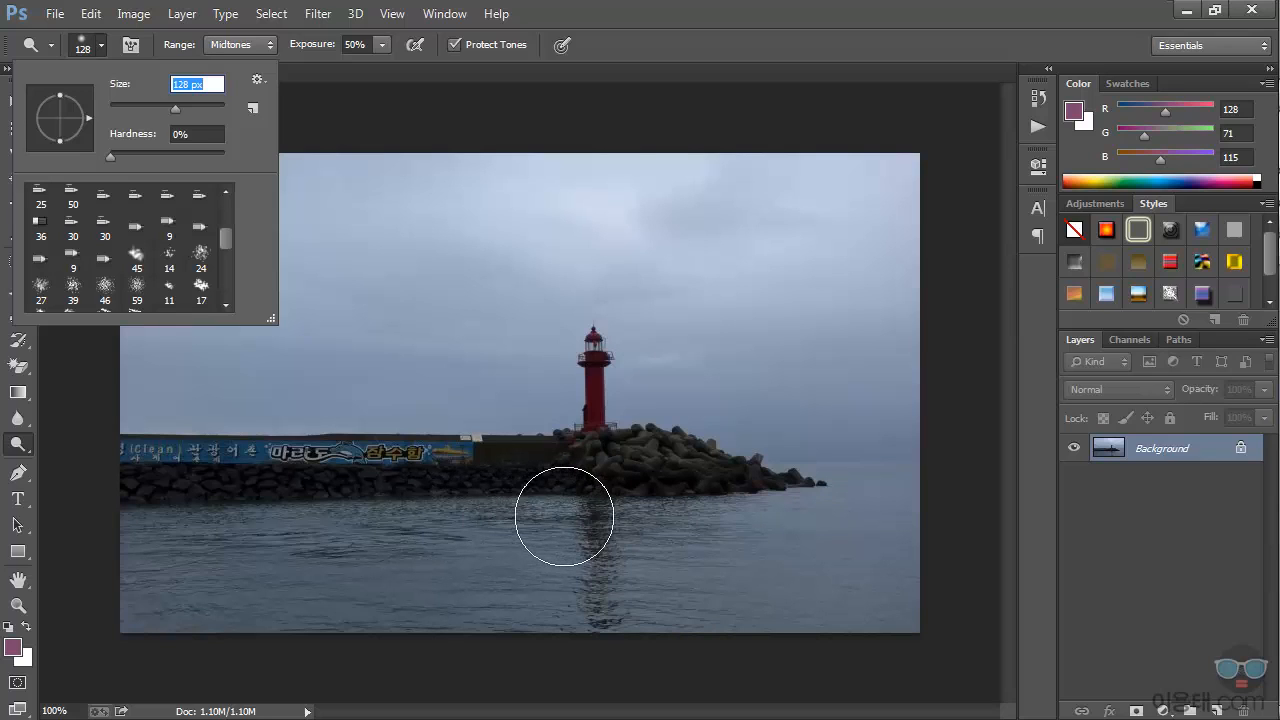
pyautogui.press('Return')
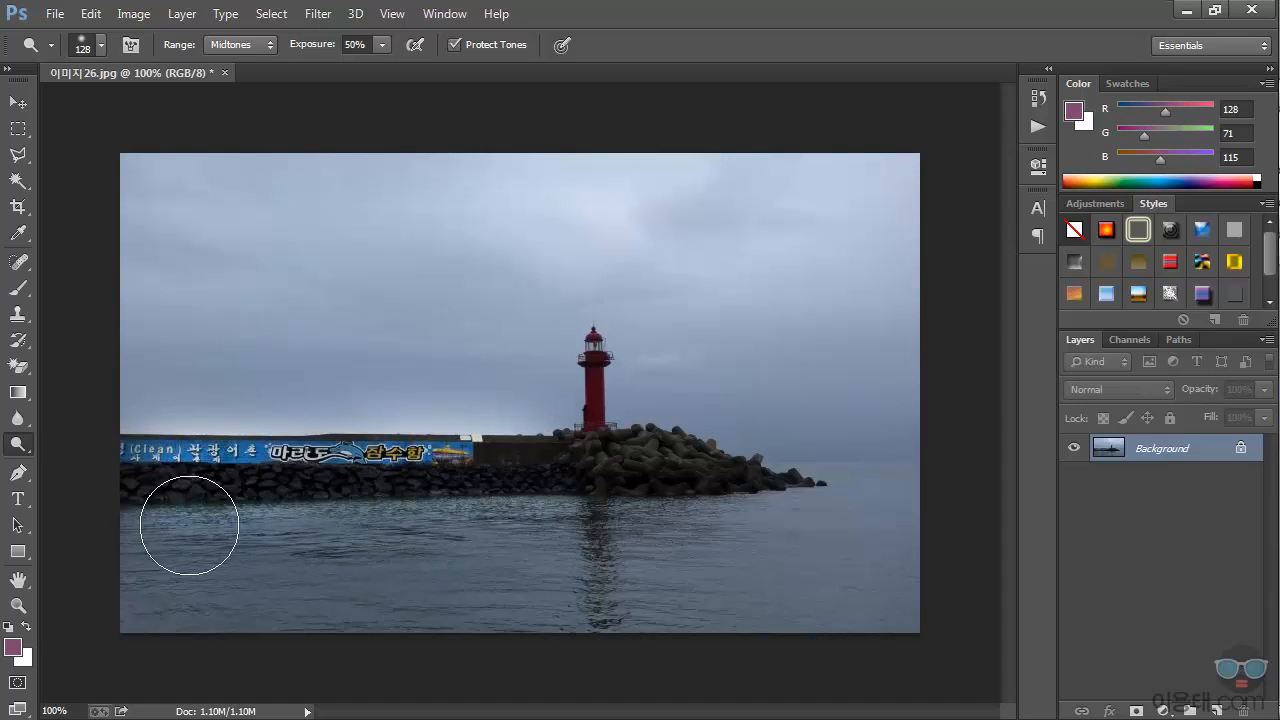
pyautogui.moveTo(189, 525)
pyautogui.mouseDown()
pyautogui.moveTo(601, 519)
pyautogui.moveTo(766, 536)
pyautogui.moveTo(204, 540)
pyautogui.moveTo(601, 538)
pyautogui.moveTo(442, 525)
pyautogui.moveTo(459, 538)
pyautogui.moveTo(479, 528)
pyautogui.moveTo(446, 491)
pyautogui.moveTo(310, 482)
pyautogui.moveTo(219, 497)
pyautogui.moveTo(210, 514)
pyautogui.moveTo(154, 515)
pyautogui.mouseUp()
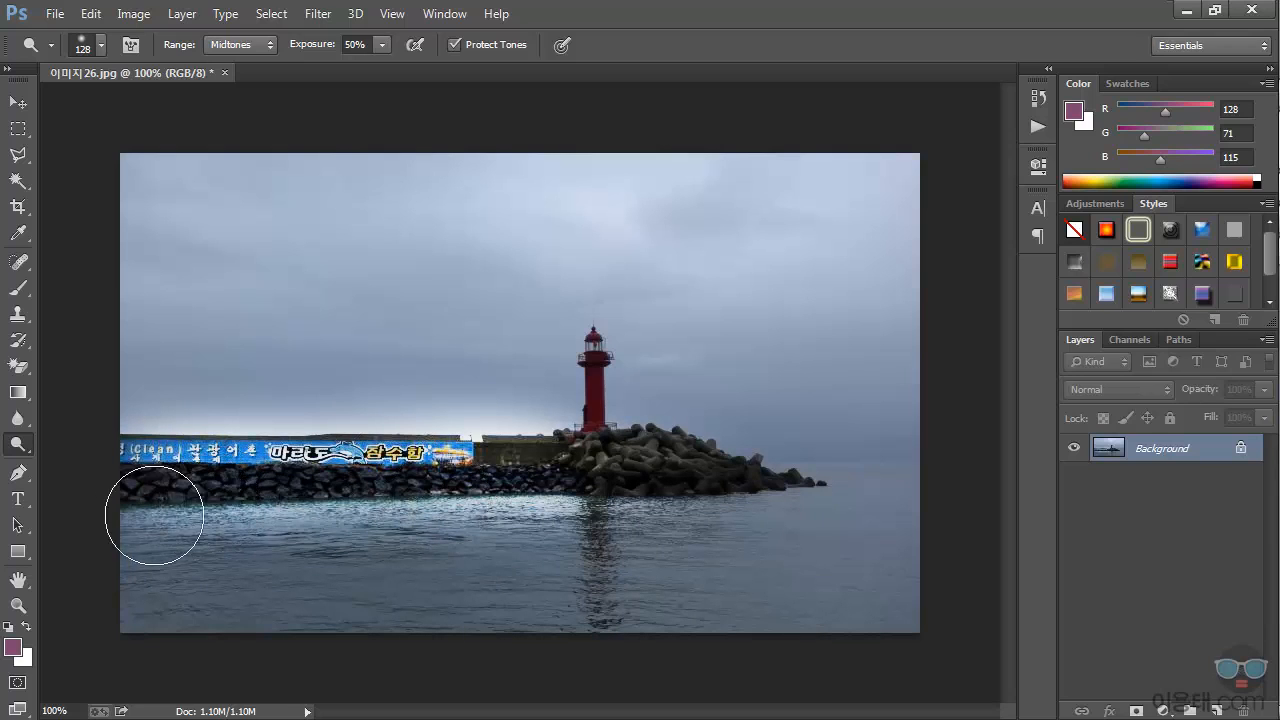
# Step: Darken the pier wall and the rocks around the lighthouse using the Burn tool with a 132 px brush at 50% midtone exposure
pyautogui.rightClick(18, 444)
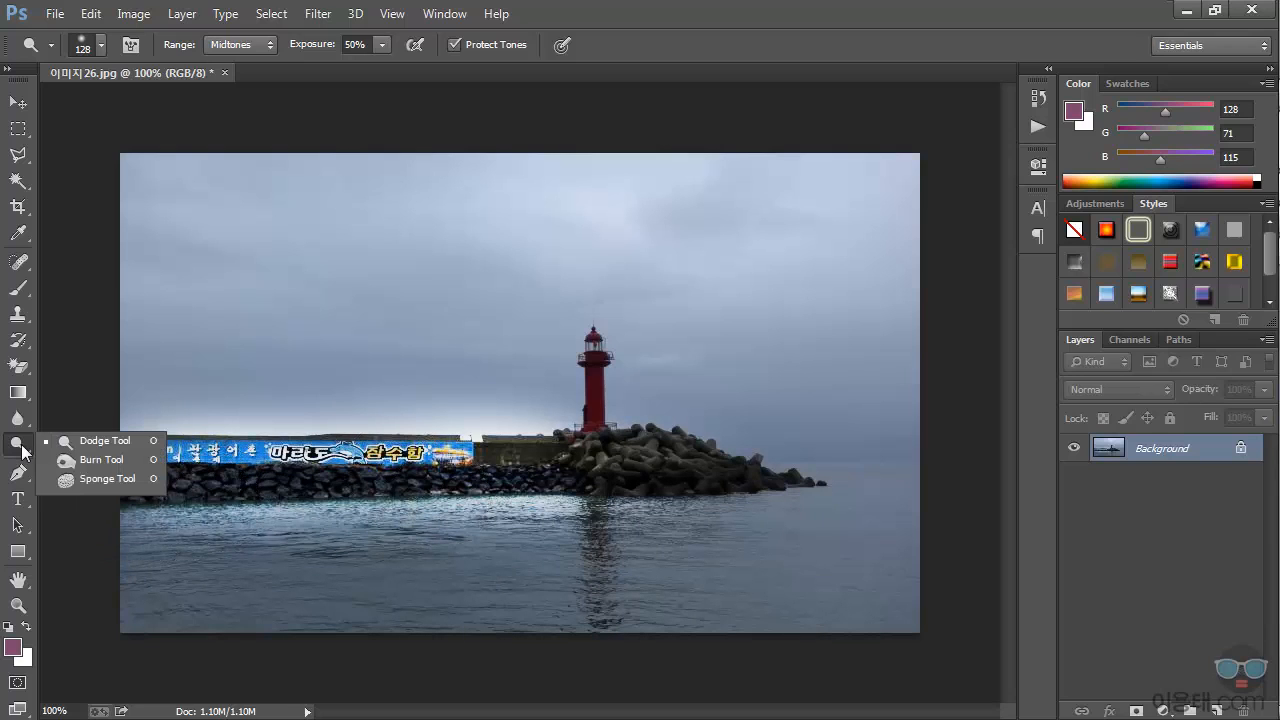
pyautogui.click(101, 460)
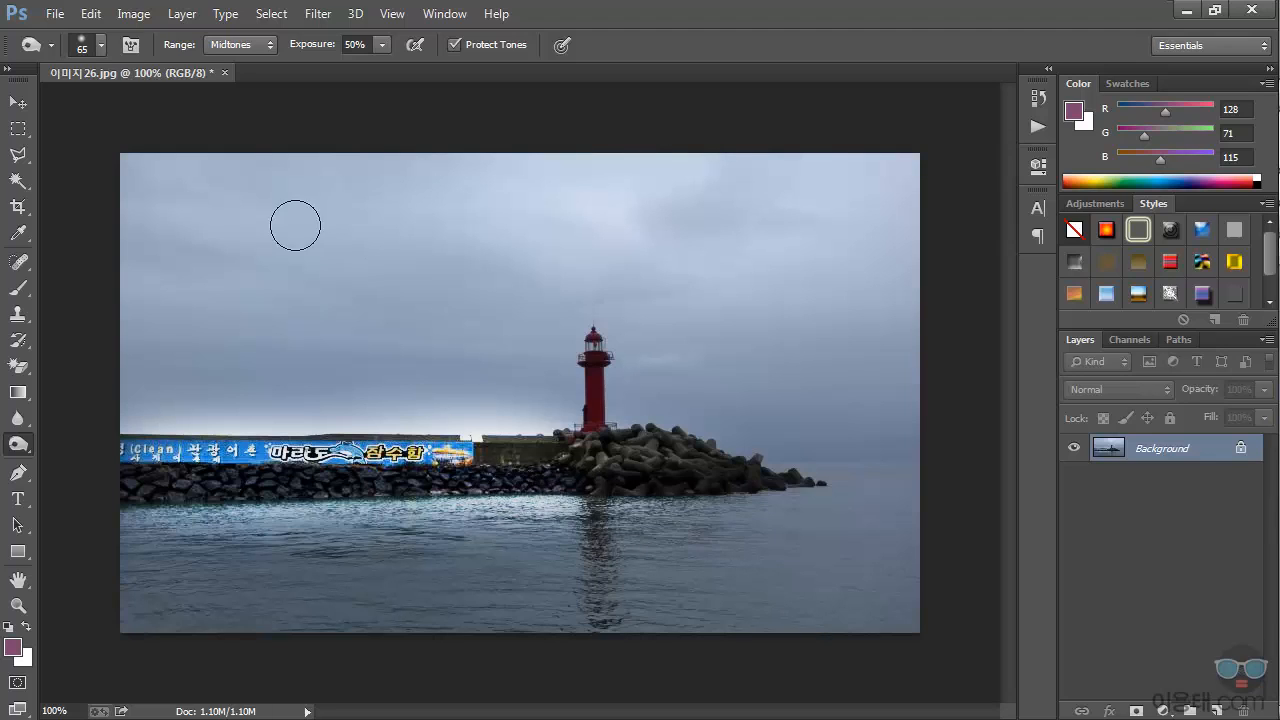
pyautogui.click(100, 45)
pyautogui.moveTo(142, 103); pyautogui.dragTo(176, 107)
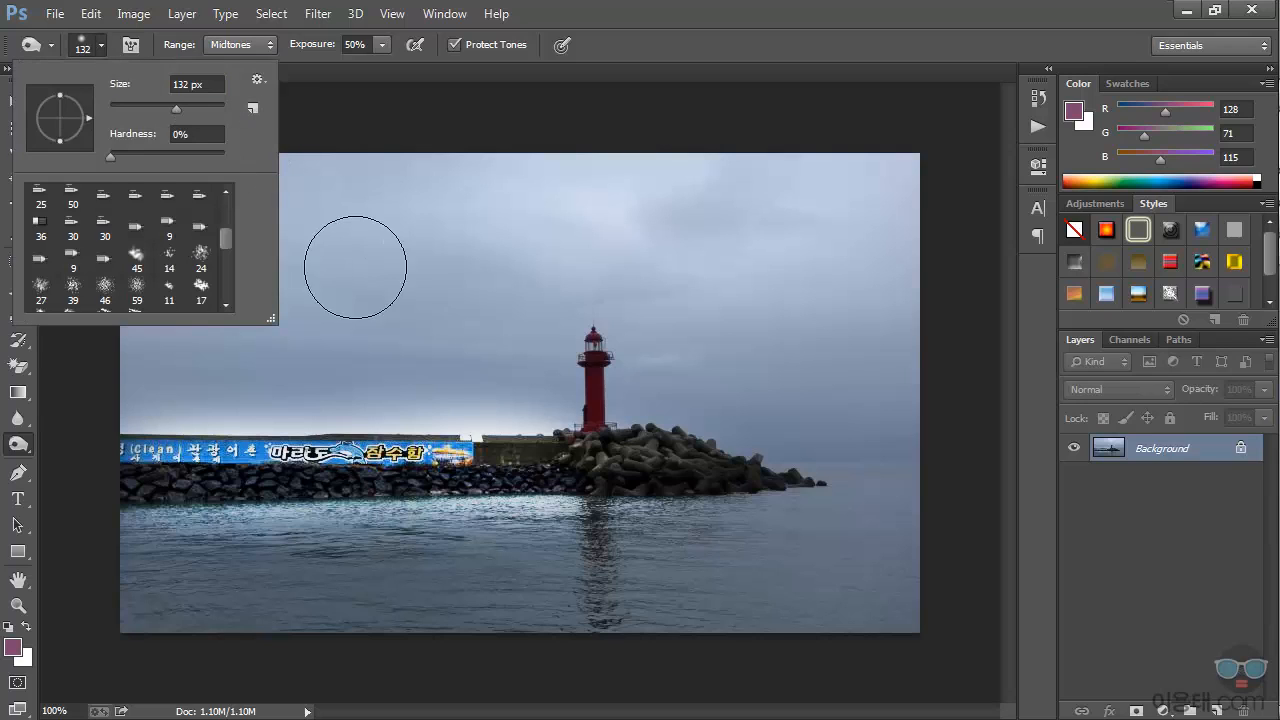
pyautogui.moveTo(690, 525)
pyautogui.mouseDown()
pyautogui.moveTo(462, 530)
pyautogui.moveTo(431, 515)
pyautogui.moveTo(526, 511)
pyautogui.moveTo(319, 535)
pyautogui.moveTo(301, 531)
pyautogui.moveTo(341, 522)
pyautogui.moveTo(284, 525)
pyautogui.moveTo(310, 514)
pyautogui.moveTo(285, 513)
pyautogui.moveTo(425, 510)
pyautogui.moveTo(499, 526)
pyautogui.moveTo(841, 517)
pyautogui.moveTo(256, 516)
pyautogui.moveTo(175, 533)
pyautogui.moveTo(474, 528)
pyautogui.moveTo(420, 528)
pyautogui.moveTo(740, 543)
pyautogui.moveTo(735, 555)
pyautogui.moveTo(636, 498)
pyautogui.moveTo(634, 514)
pyautogui.moveTo(520, 515)
pyautogui.moveTo(548, 506)
pyautogui.moveTo(553, 549)
pyautogui.moveTo(508, 514)
pyautogui.mouseUp()
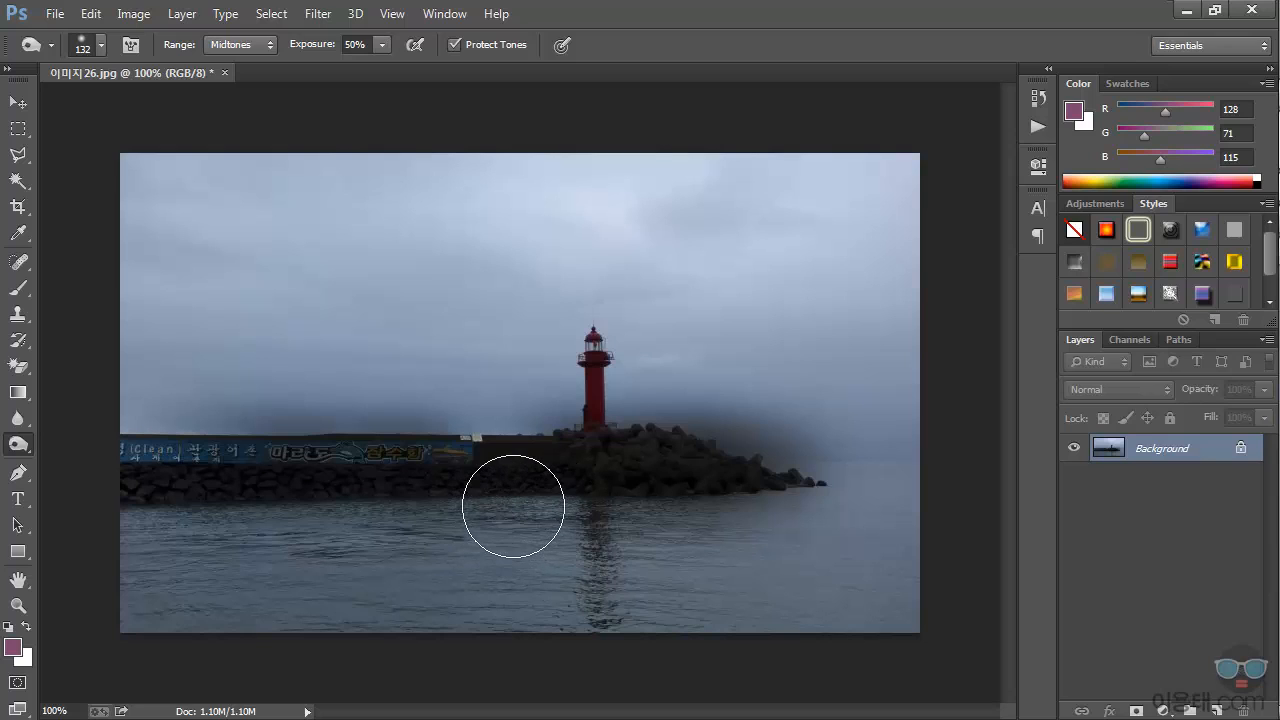
pyautogui.rightClick(25, 442)
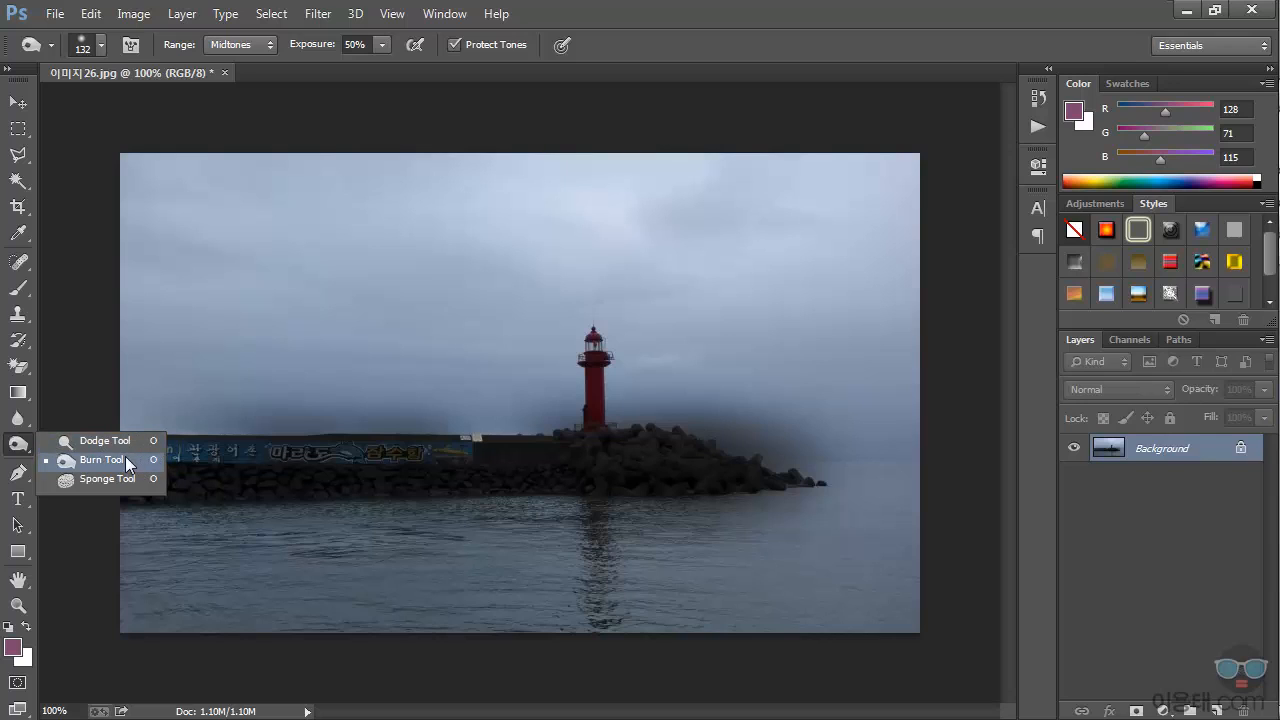
pyautogui.click(784, 15)
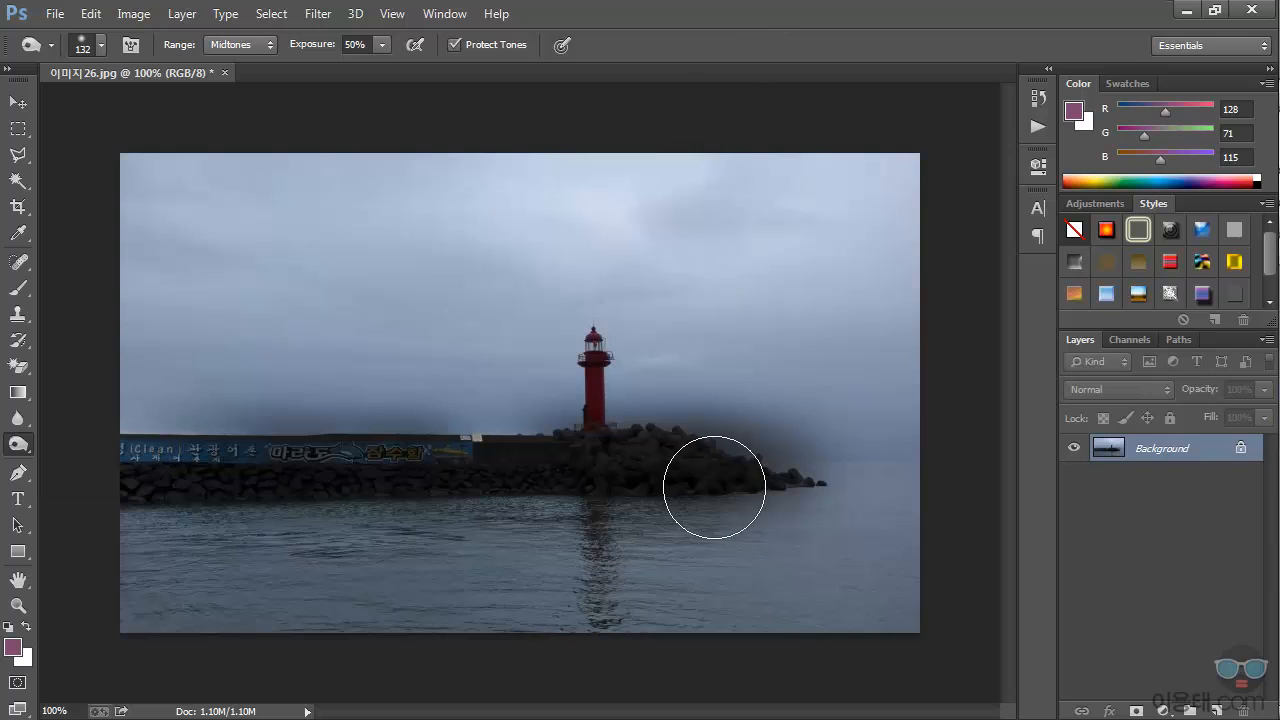